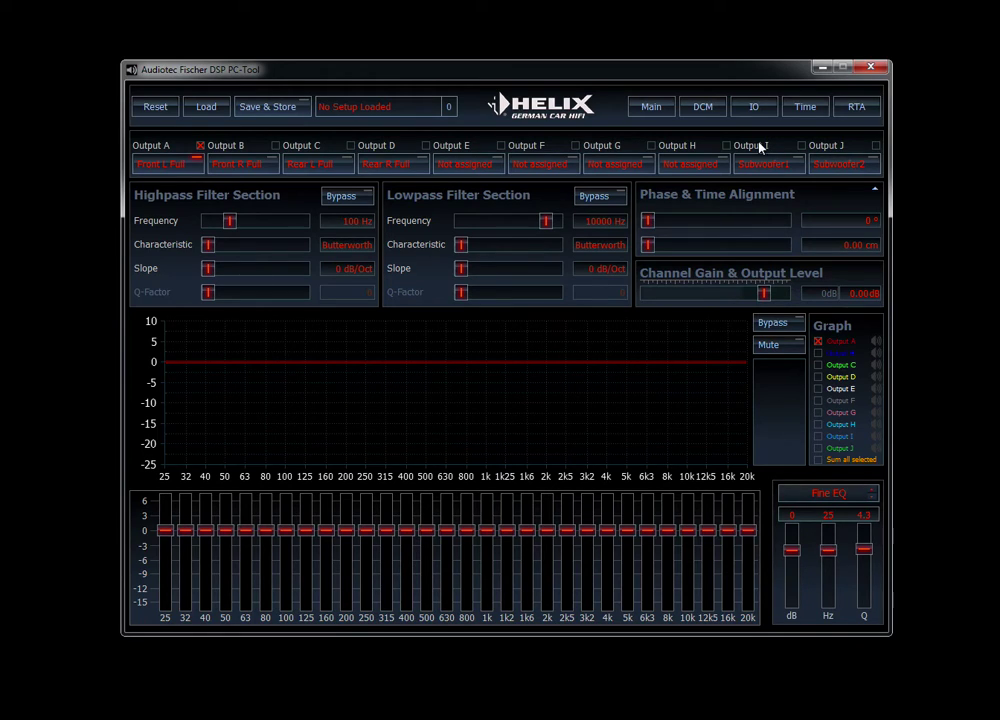
# Open the input and output configuration and remove all input routings from outputs I and J
pyautogui.click(757, 112)
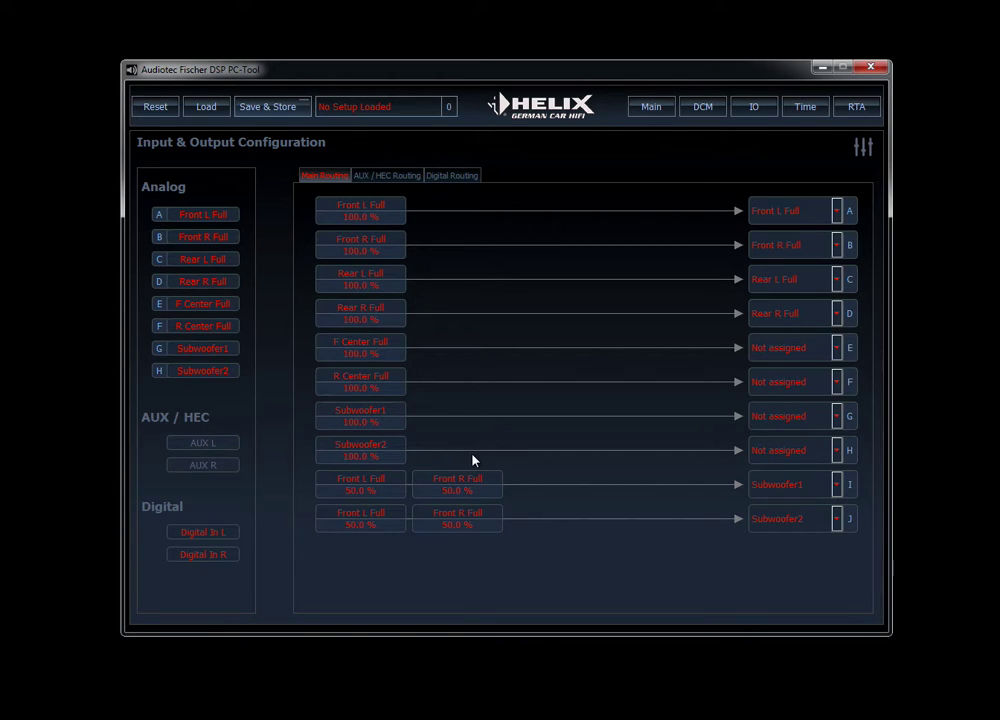
pyautogui.click(484, 494)
pyautogui.click(472, 523)
pyautogui.click(390, 518)
pyautogui.click(384, 488)
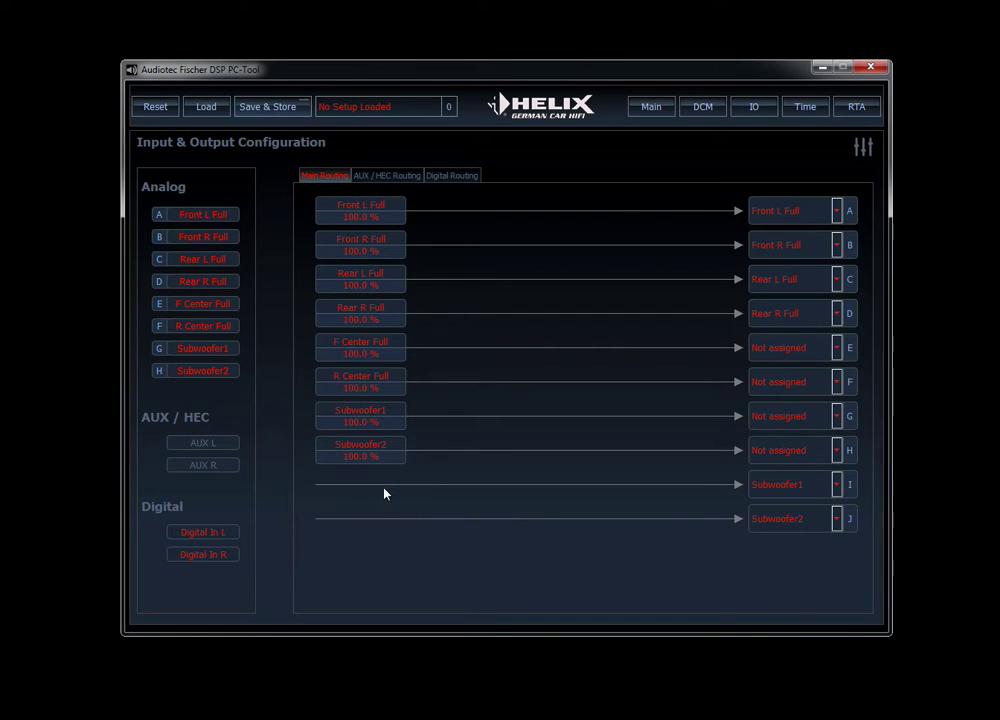
# Remove the default input routings from outputs A through H in the main routing
pyautogui.click(384, 449)
pyautogui.click(384, 416)
pyautogui.click(384, 389)
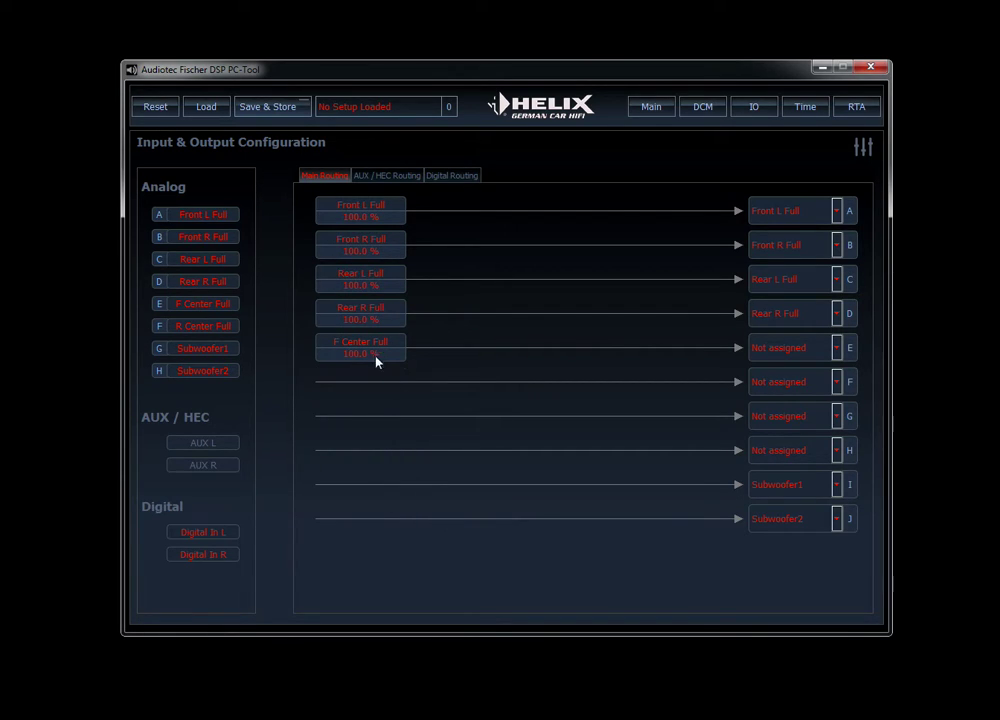
pyautogui.click(378, 352)
pyautogui.click(380, 316)
pyautogui.click(380, 290)
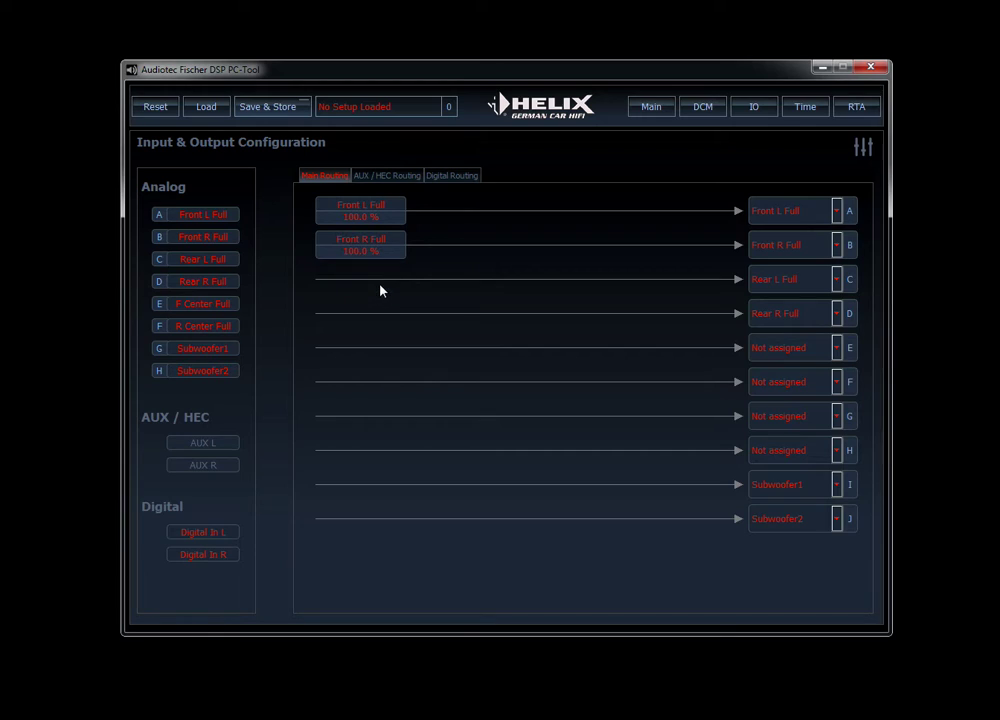
pyautogui.click(398, 250)
pyautogui.click(384, 210)
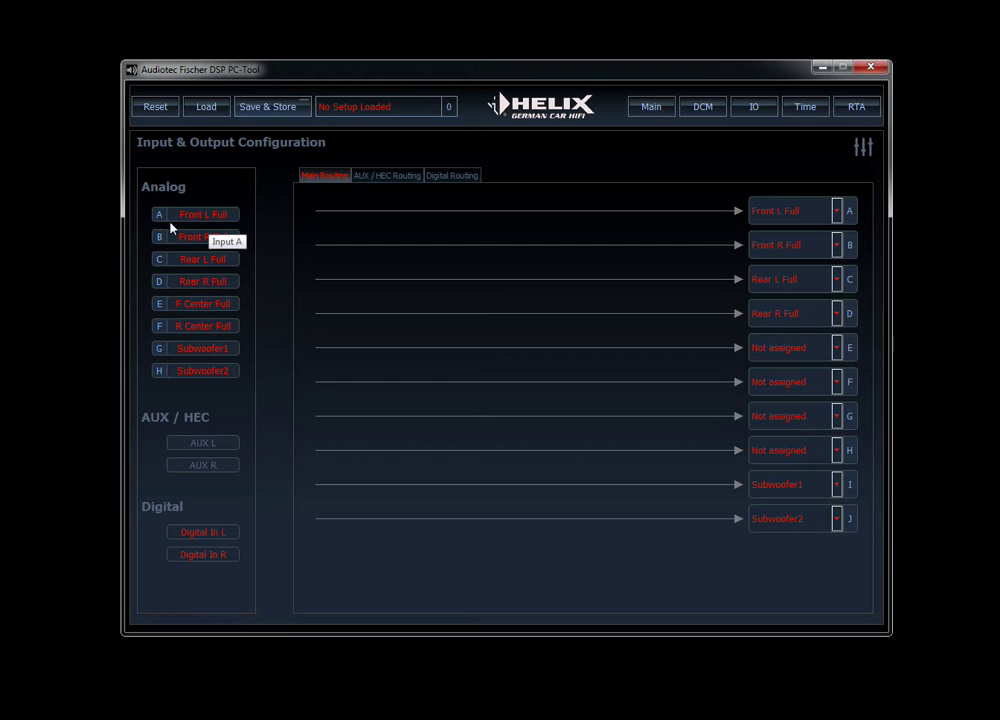
# Route the Front L Full input to outputs A and C, and Front R Full to outputs B and D
pyautogui.moveTo(170, 228); pyautogui.dragTo(315, 219)
pyautogui.moveTo(210, 213); pyautogui.dragTo(366, 212)
pyautogui.moveTo(205, 239); pyautogui.dragTo(347, 251)
pyautogui.moveTo(224, 221); pyautogui.dragTo(364, 284)
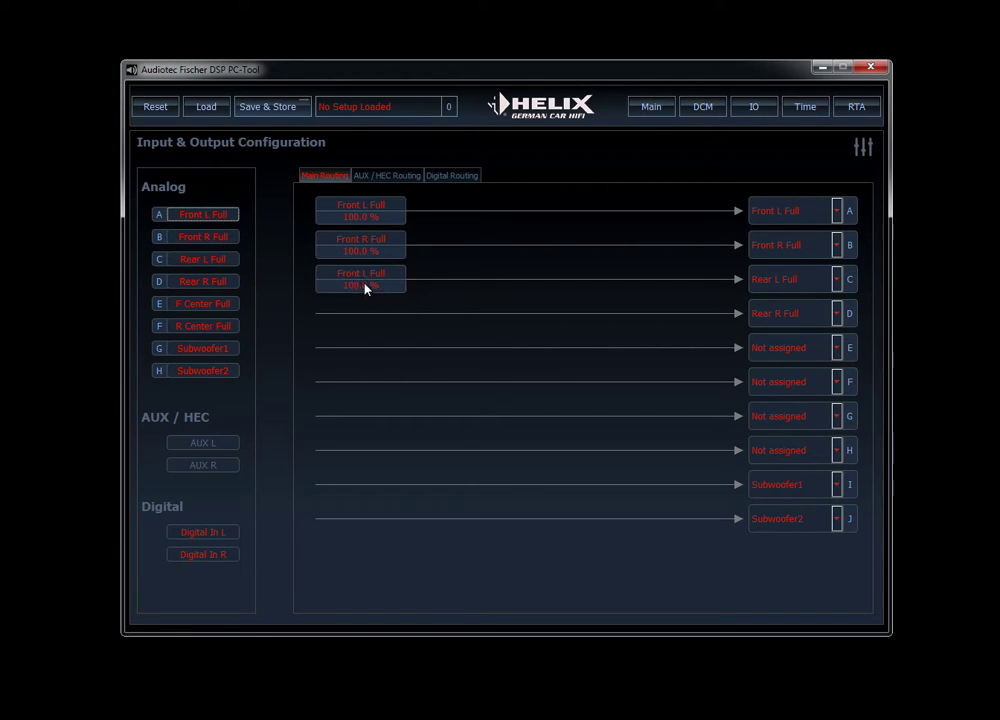
pyautogui.moveTo(203, 237); pyautogui.dragTo(378, 318)
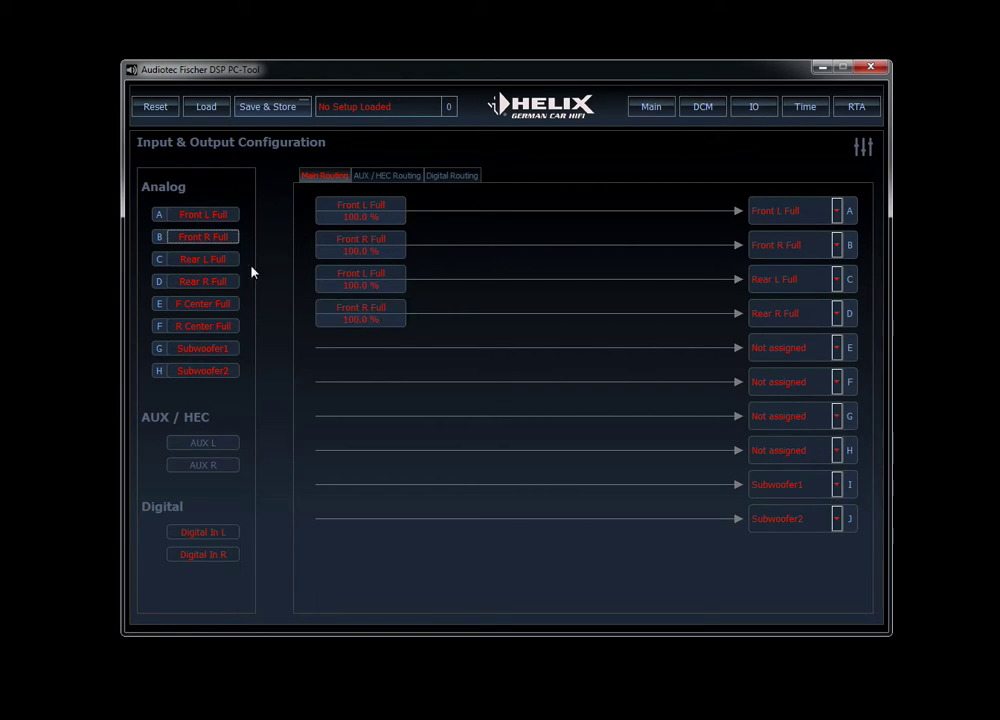
# Route the Front L Full input to outputs E, G and I, and Front R Full to outputs F, H and J
pyautogui.moveTo(216, 219); pyautogui.dragTo(373, 350)
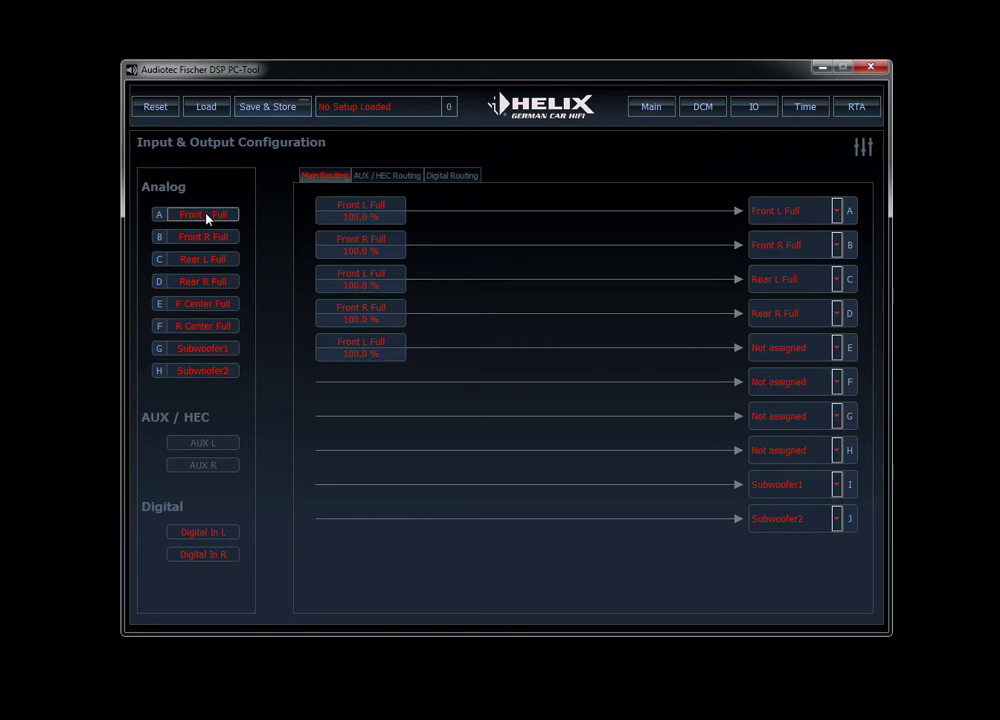
pyautogui.moveTo(203, 236); pyautogui.dragTo(362, 380)
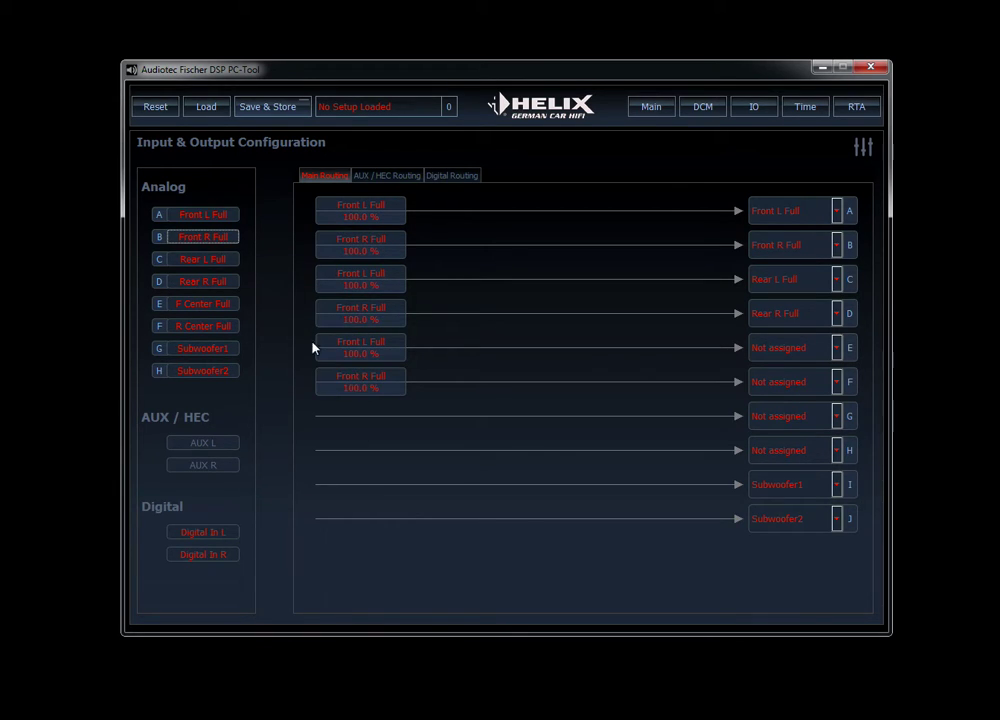
pyautogui.moveTo(208, 217); pyautogui.dragTo(362, 415)
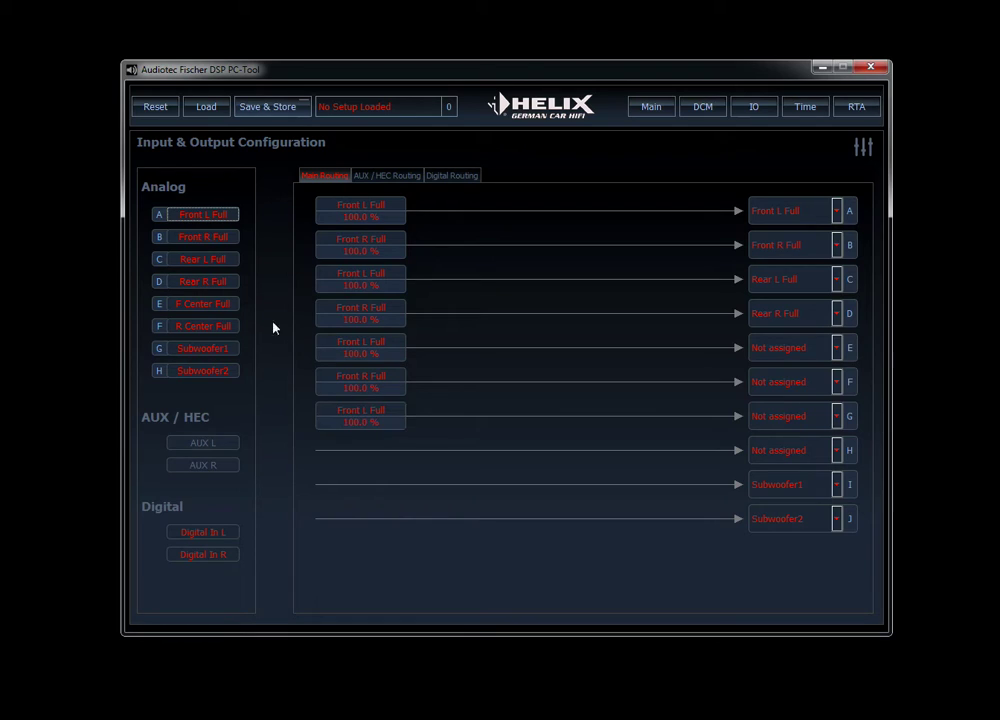
pyautogui.moveTo(225, 239); pyautogui.dragTo(376, 452)
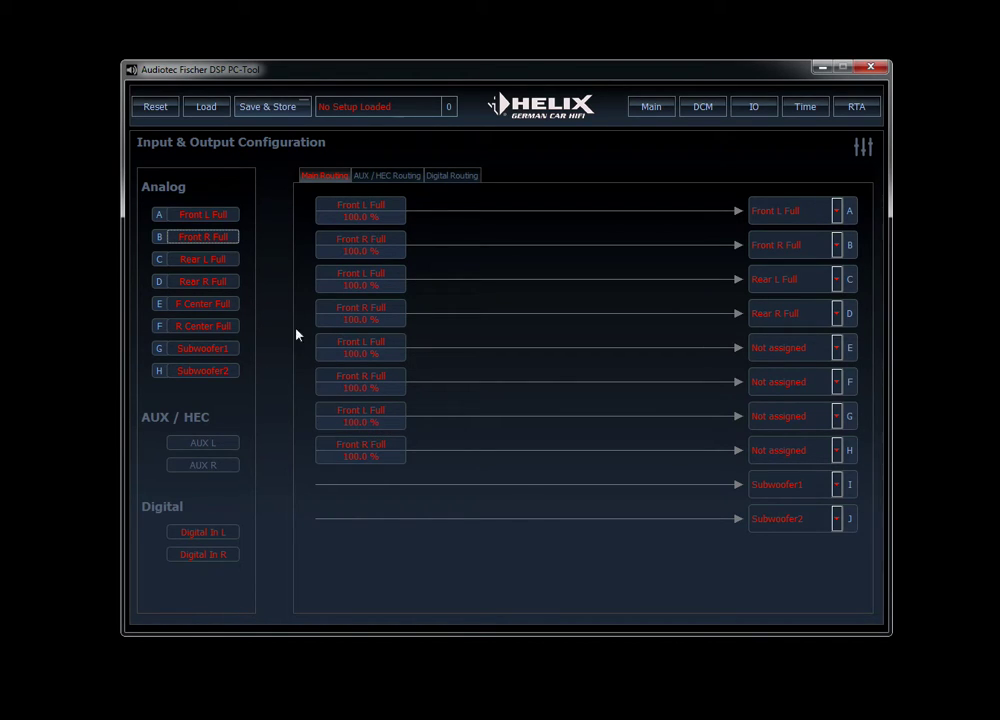
pyautogui.moveTo(234, 222); pyautogui.dragTo(393, 485)
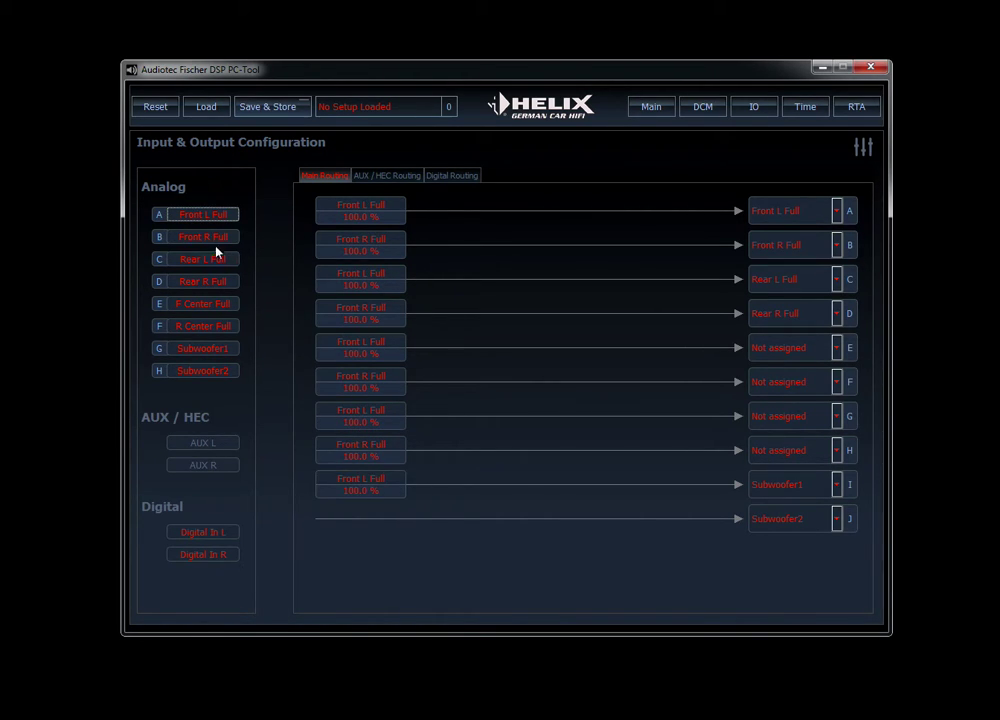
pyautogui.moveTo(214, 245); pyautogui.dragTo(365, 520)
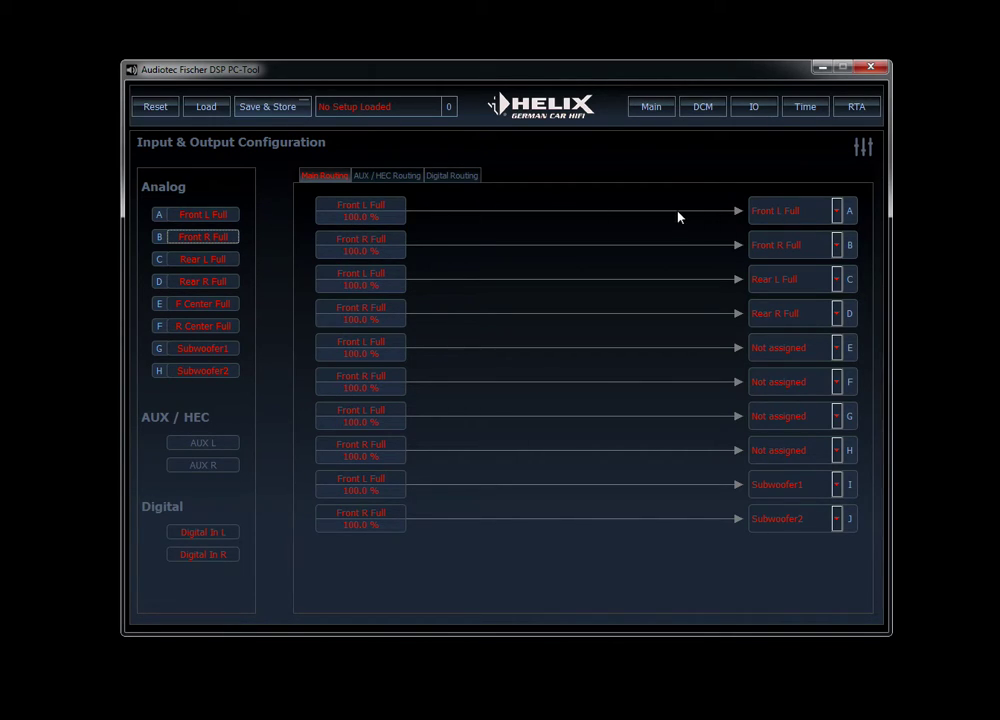
# Assign output A as Front L High and output B as Front R High, loading the HP/LP preset filters and remembering that choice
pyautogui.click(783, 220)
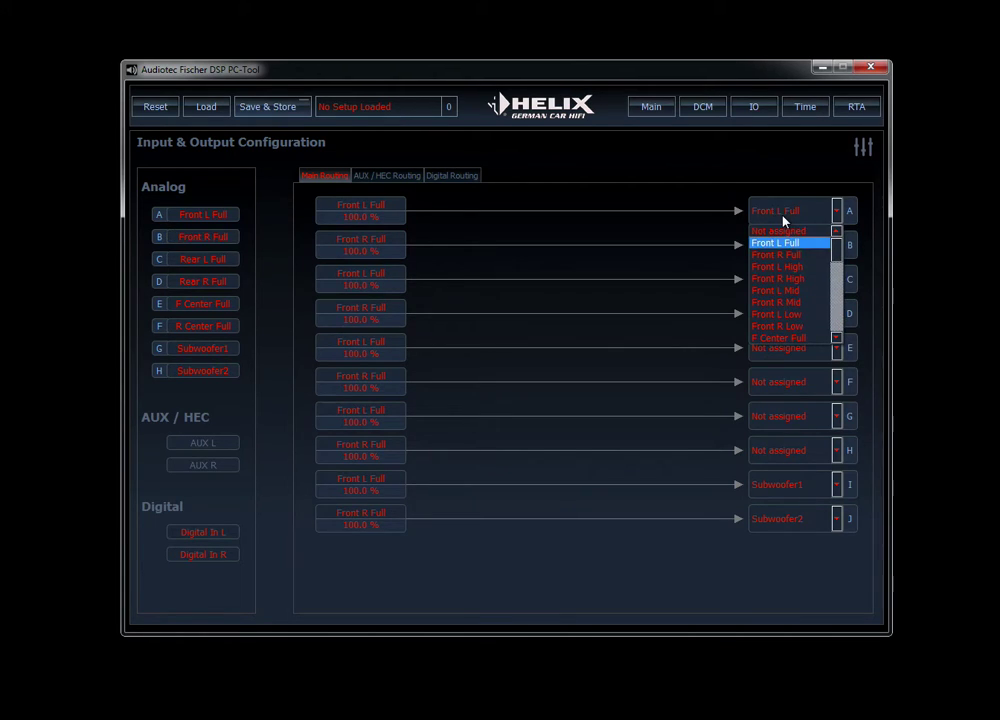
pyautogui.click(785, 268)
pyautogui.click(363, 388)
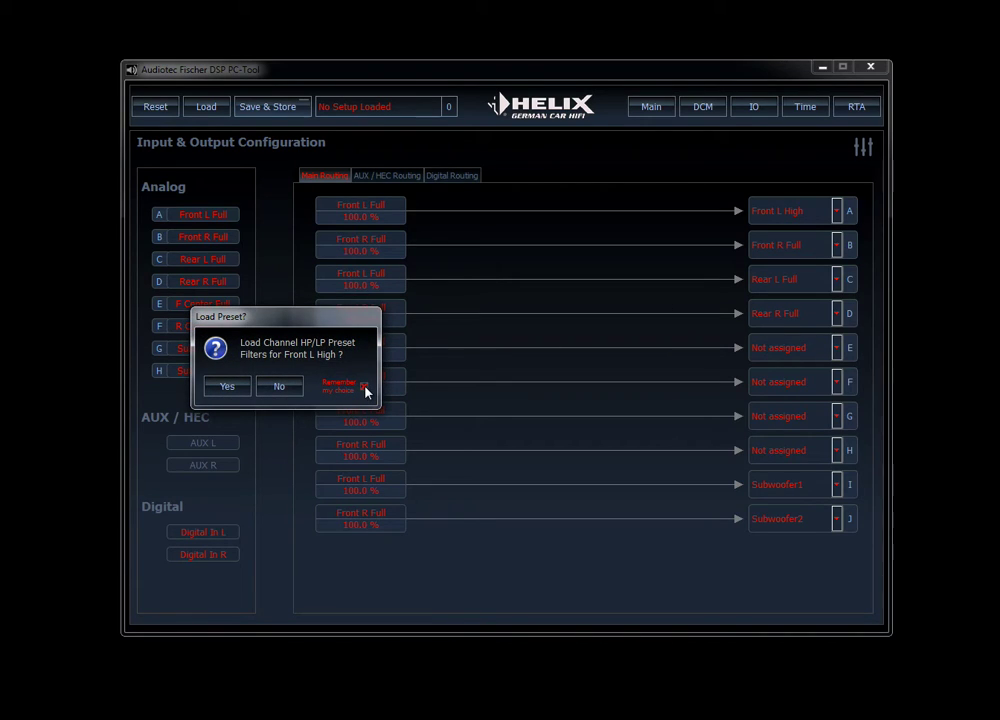
pyautogui.click(228, 387)
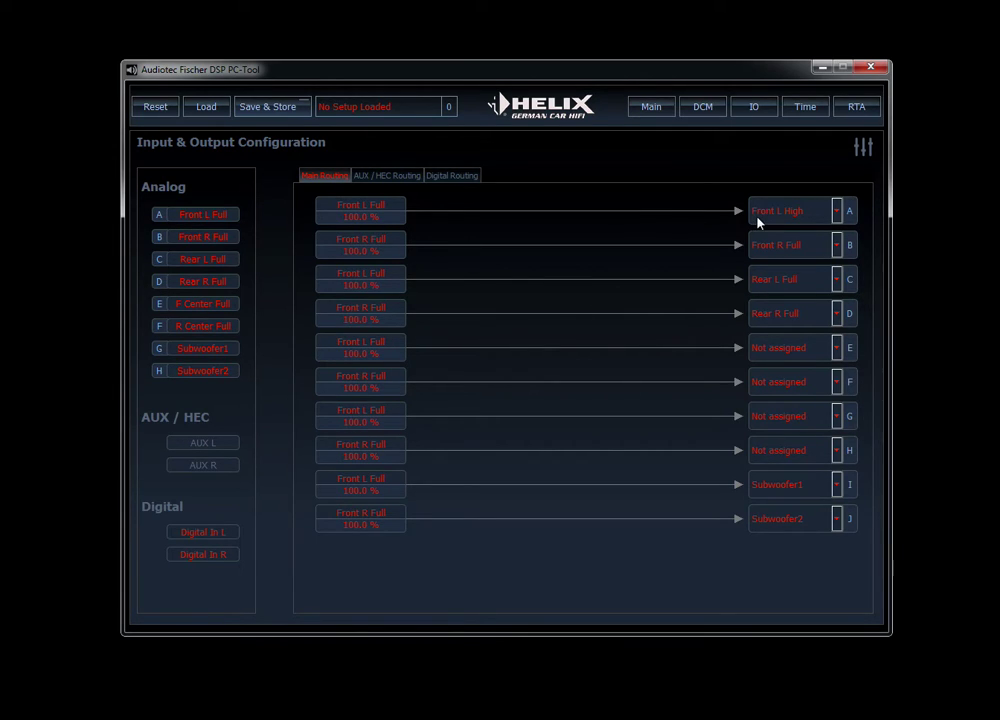
pyautogui.click(837, 246)
pyautogui.click(801, 313)
# Assign output C as Front L Mid and output D as Front R Mid
pyautogui.click(835, 280)
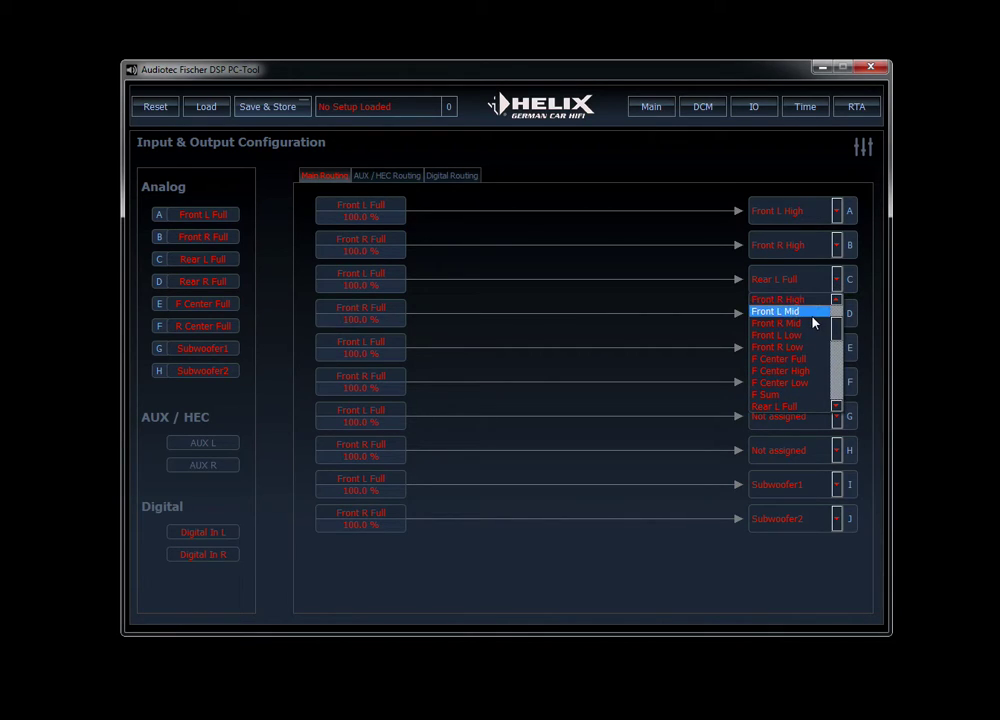
pyautogui.click(811, 313)
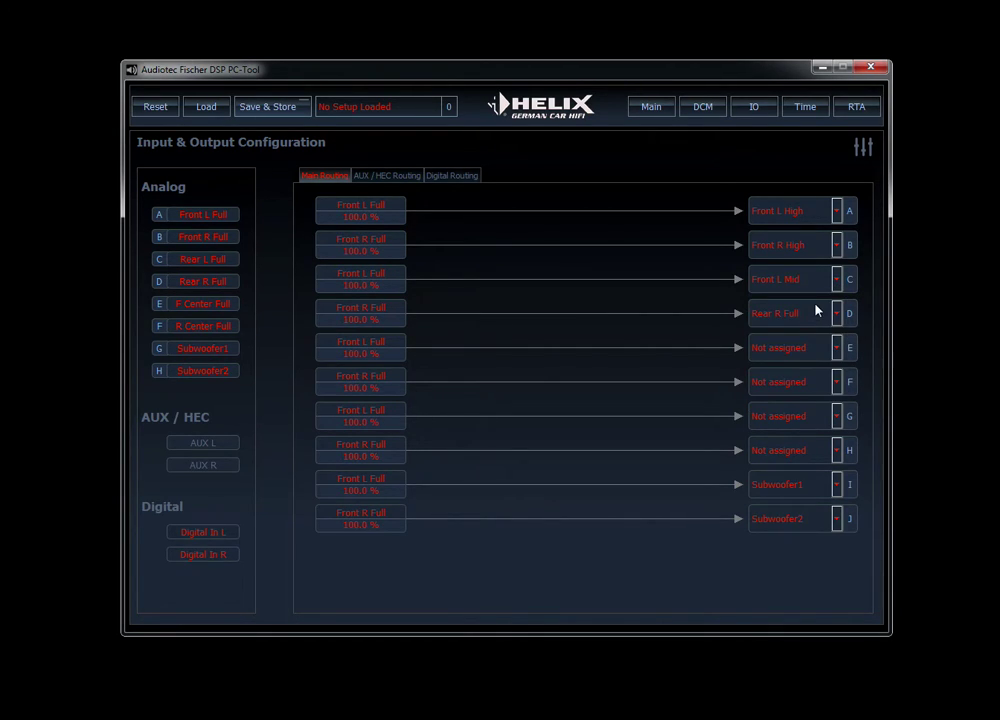
pyautogui.click(816, 311)
pyautogui.click(808, 349)
# Assign output E as Front L Low and output F as Front R Low
pyautogui.click(831, 351)
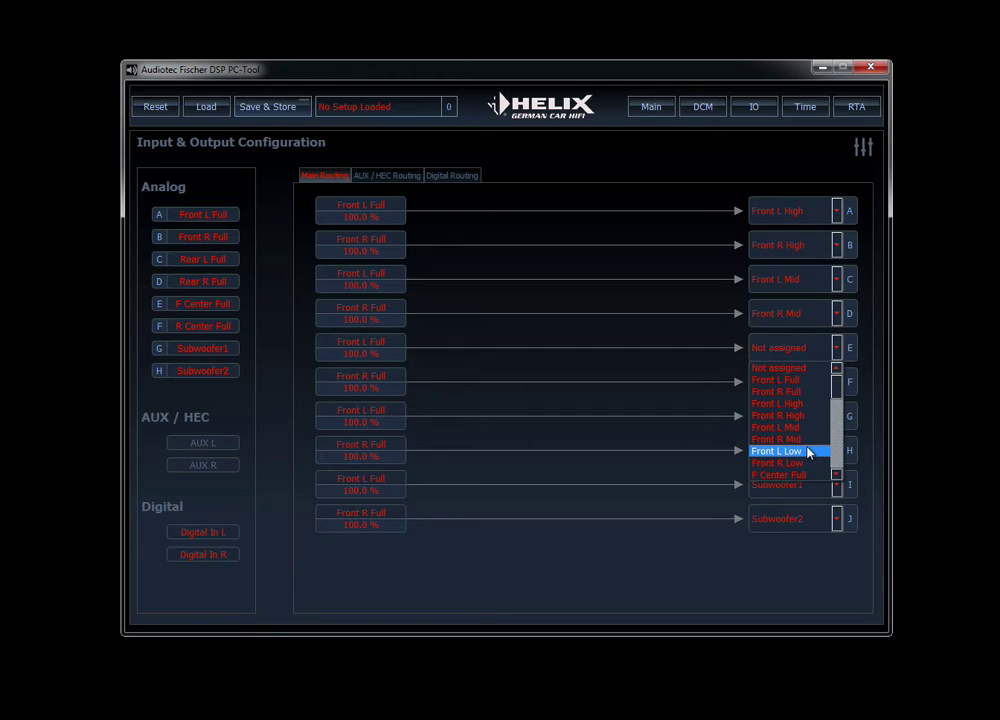
pyautogui.click(808, 454)
pyautogui.click(831, 385)
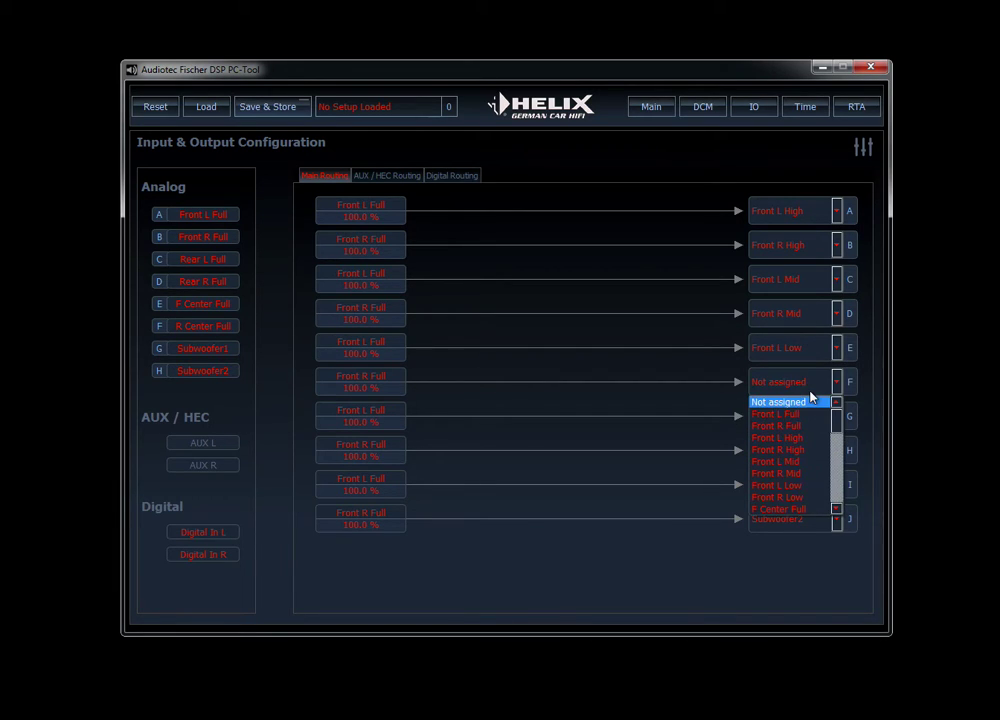
pyautogui.click(806, 497)
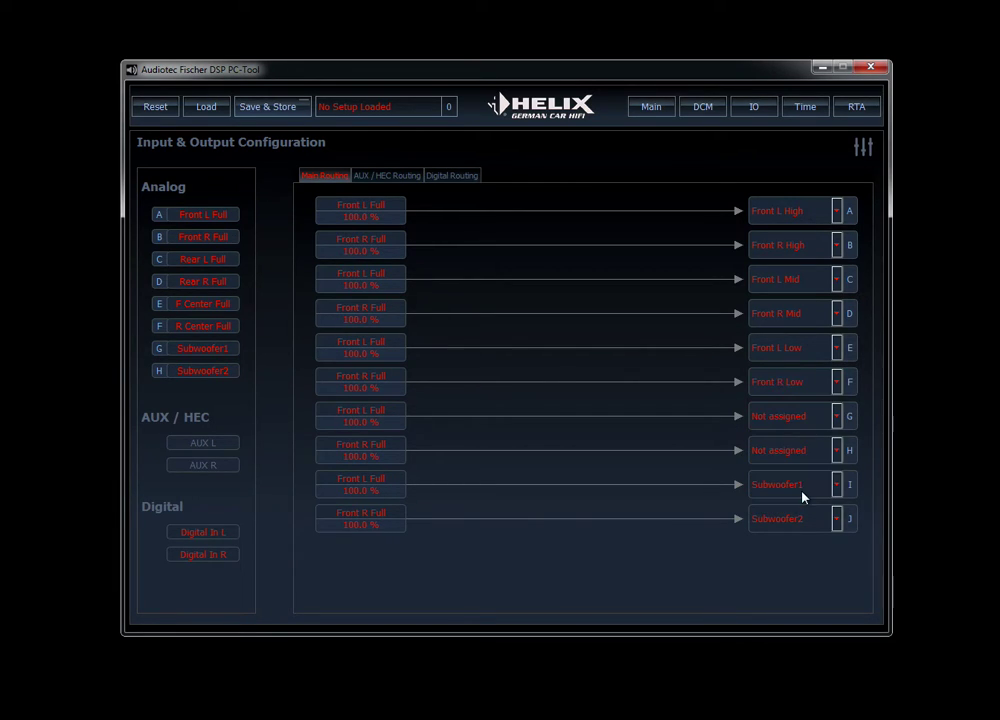
# Assign output G as Subwoofer1 and output H as Subwoofer2
pyautogui.click(810, 418)
pyautogui.moveTo(833, 458); pyautogui.dragTo(833, 509)
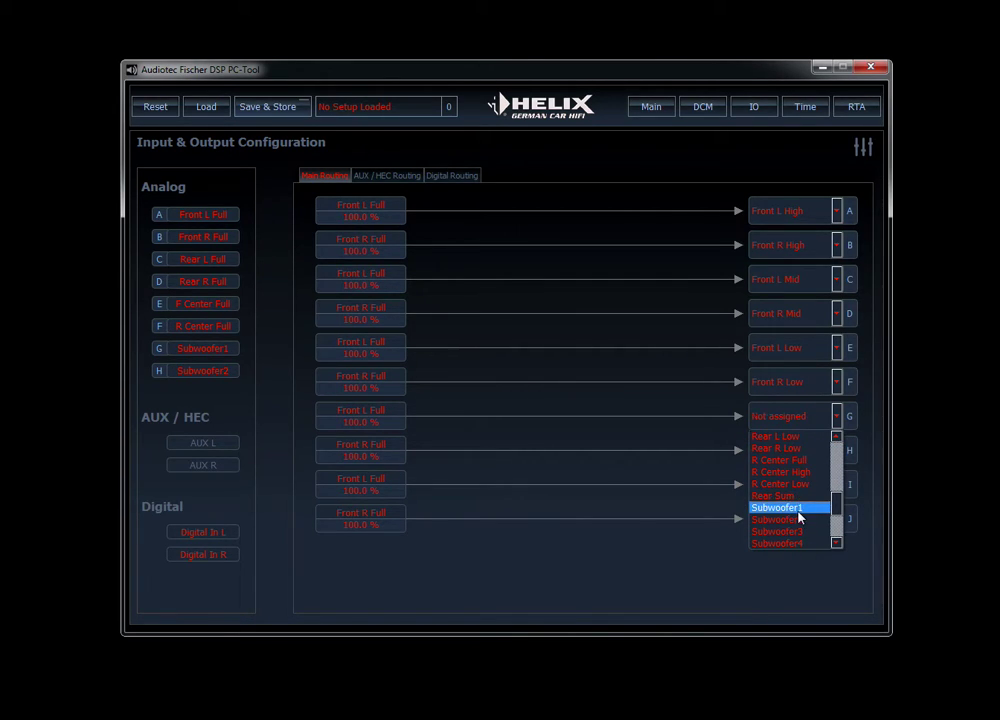
pyautogui.click(826, 508)
pyautogui.click(830, 450)
pyautogui.moveTo(835, 496); pyautogui.dragTo(837, 547)
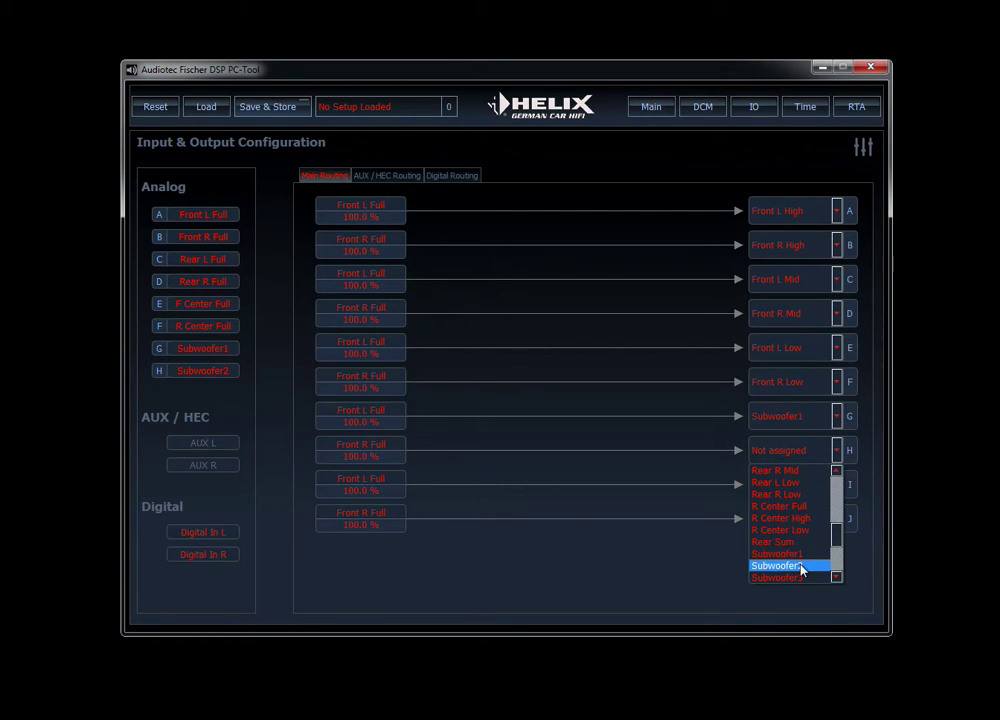
pyautogui.click(796, 566)
# Set outputs I and J to Not assigned
pyautogui.click(836, 488)
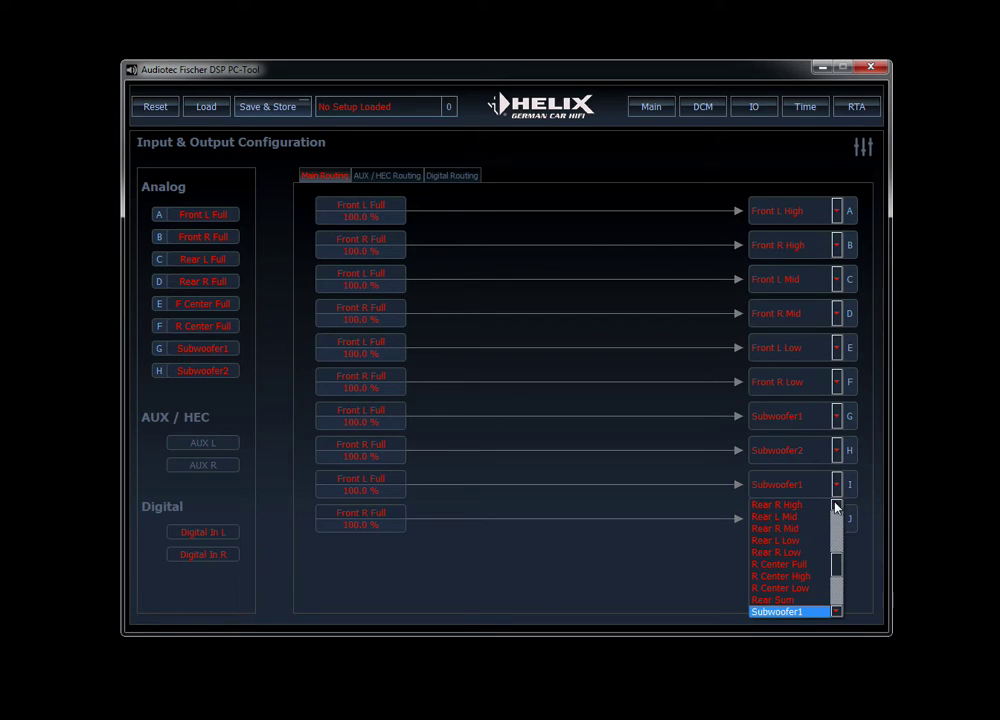
pyautogui.scroll(4, 838, 523)
pyautogui.scroll(3, 837, 521)
pyautogui.click(786, 507)
pyautogui.click(837, 520)
pyautogui.scroll(5, 838, 551)
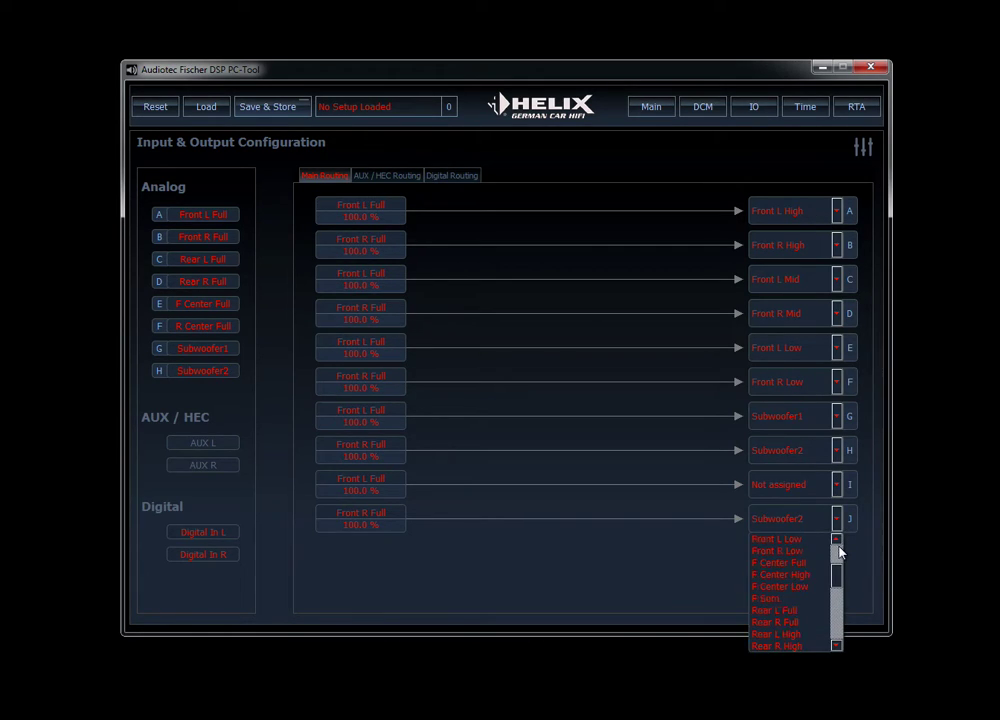
pyautogui.click(812, 540)
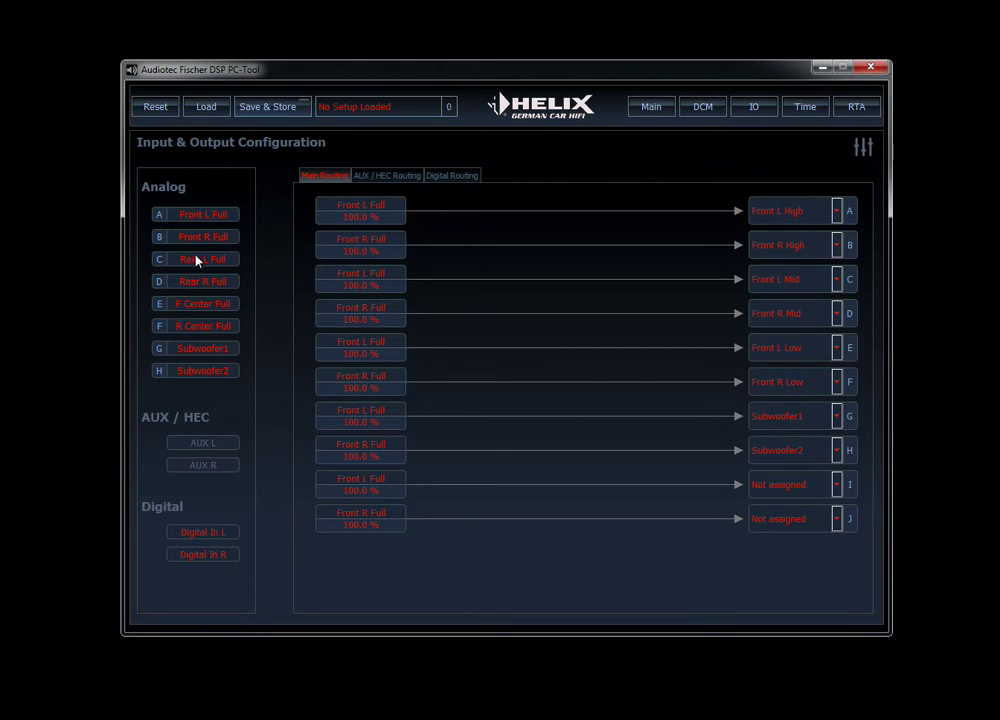
# Add Front L Full to the output H routing and Front R Full to the output G routing as second sources
pyautogui.moveTo(195, 222); pyautogui.dragTo(428, 445)
pyautogui.moveTo(212, 243); pyautogui.dragTo(465, 425)
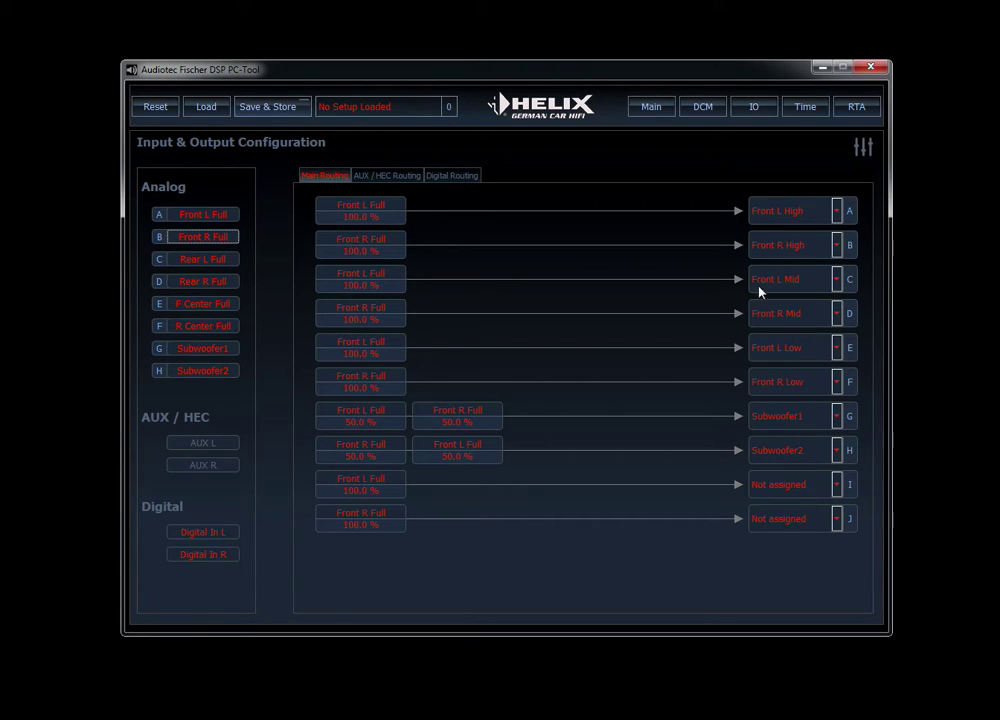
# Return to the main filter view and examine the preset crossovers of the Front L High, Front L Mid and Front L Low outputs
pyautogui.click(660, 108)
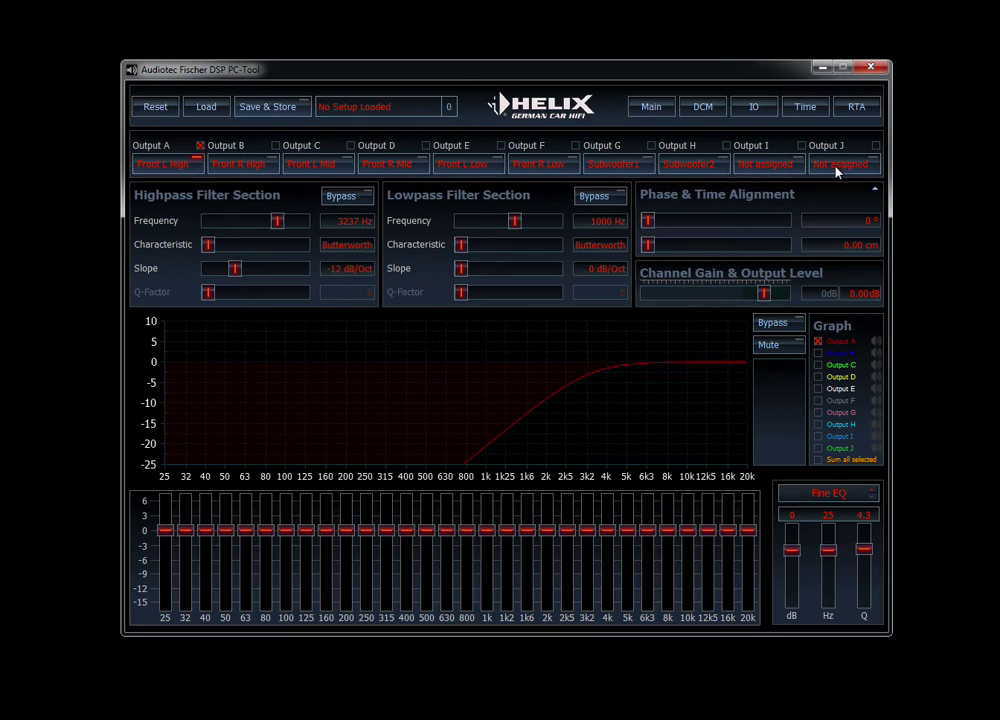
pyautogui.click(308, 170)
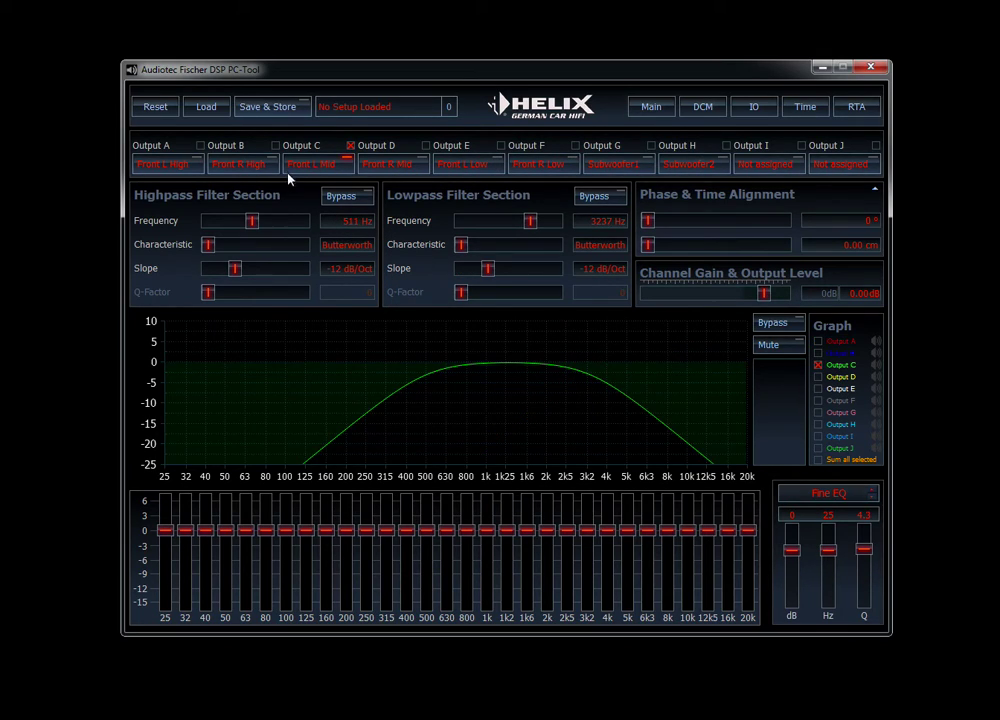
pyautogui.click(489, 170)
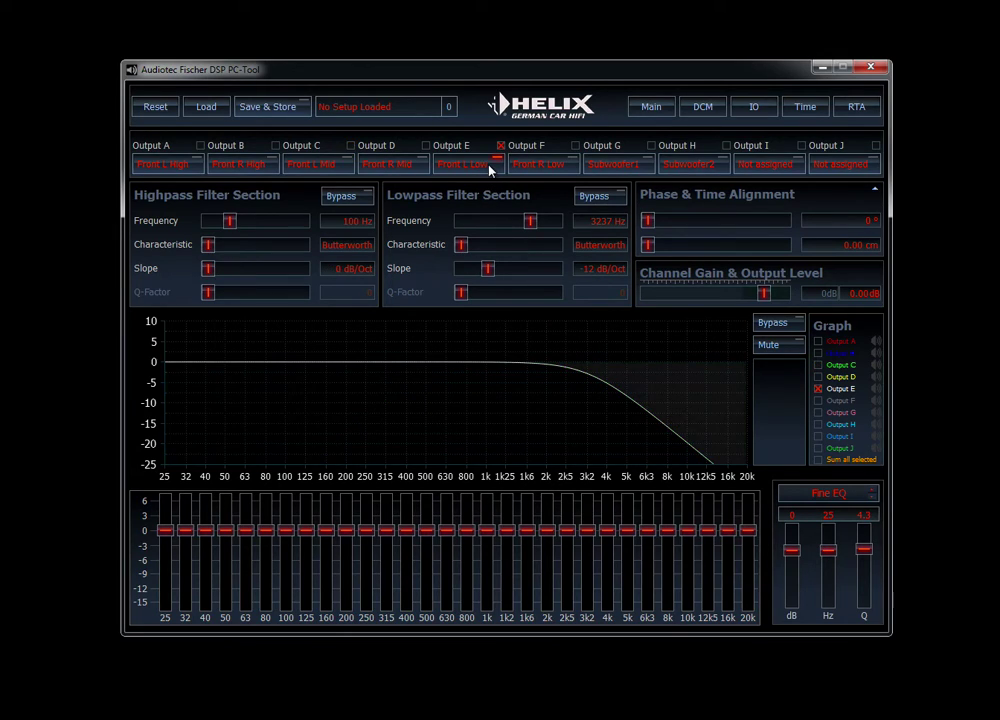
# For Front L High linked with Front R High, set the highpass to Linkwitz, -24 dB/Oct, 8032 Hz, and bypass the lowpass filter
pyautogui.click(175, 172)
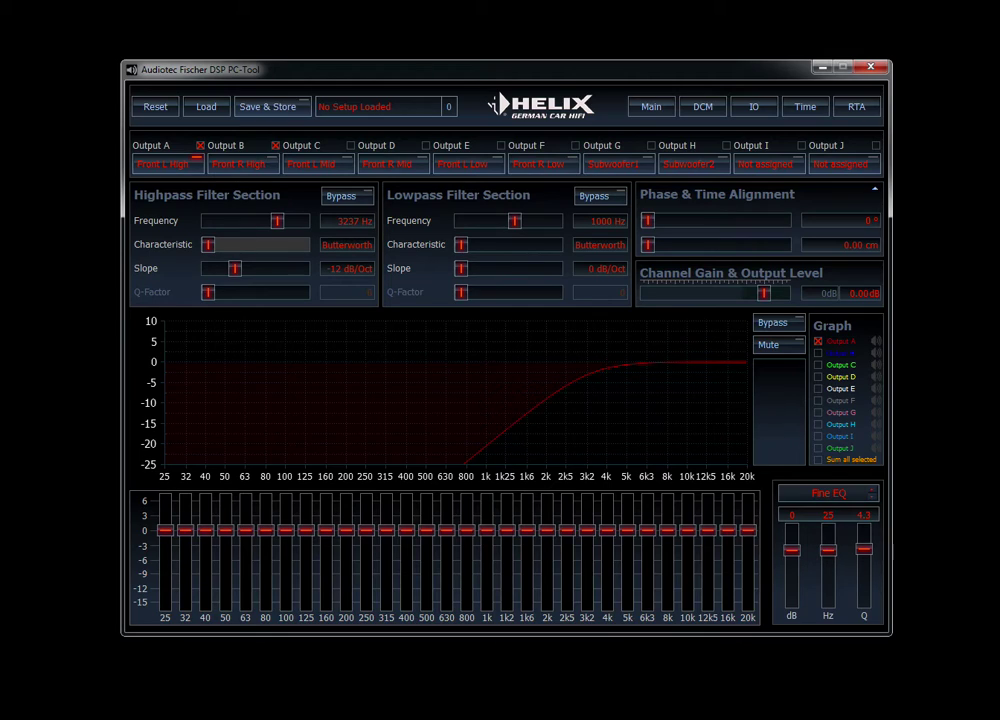
pyautogui.moveTo(208, 244); pyautogui.dragTo(262, 268)
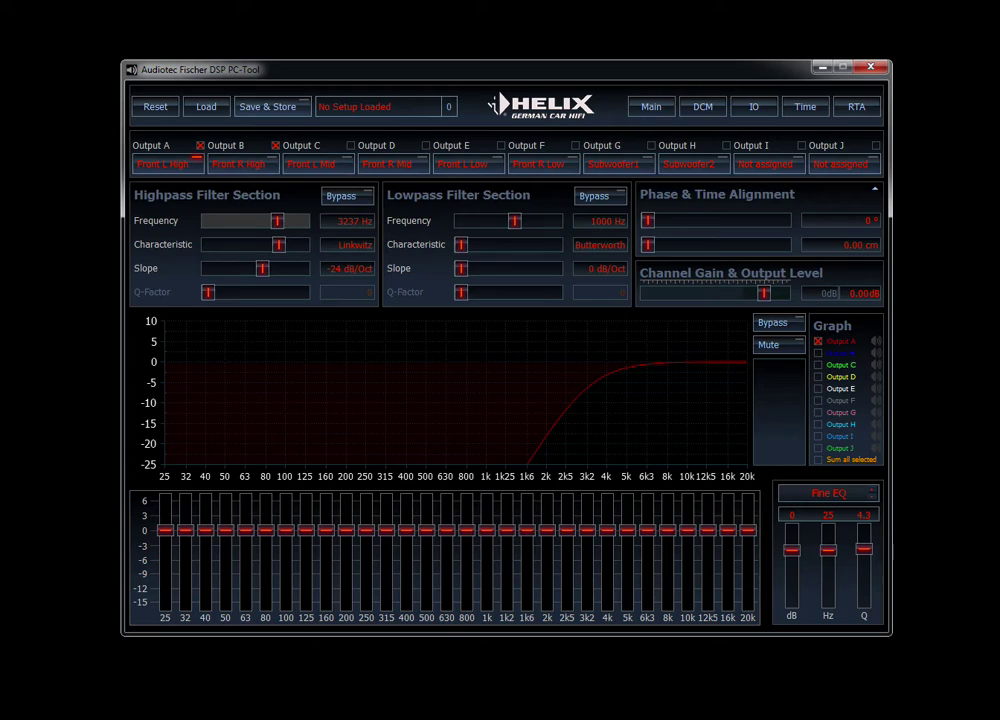
pyautogui.moveTo(277, 220); pyautogui.dragTo(290, 220)
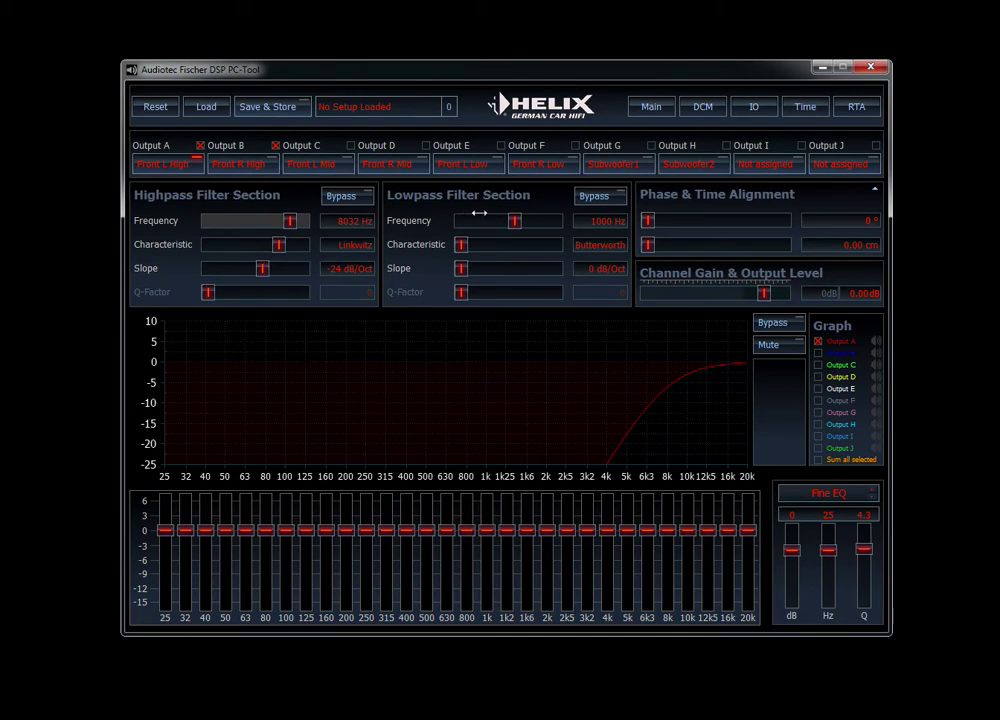
pyautogui.click(594, 199)
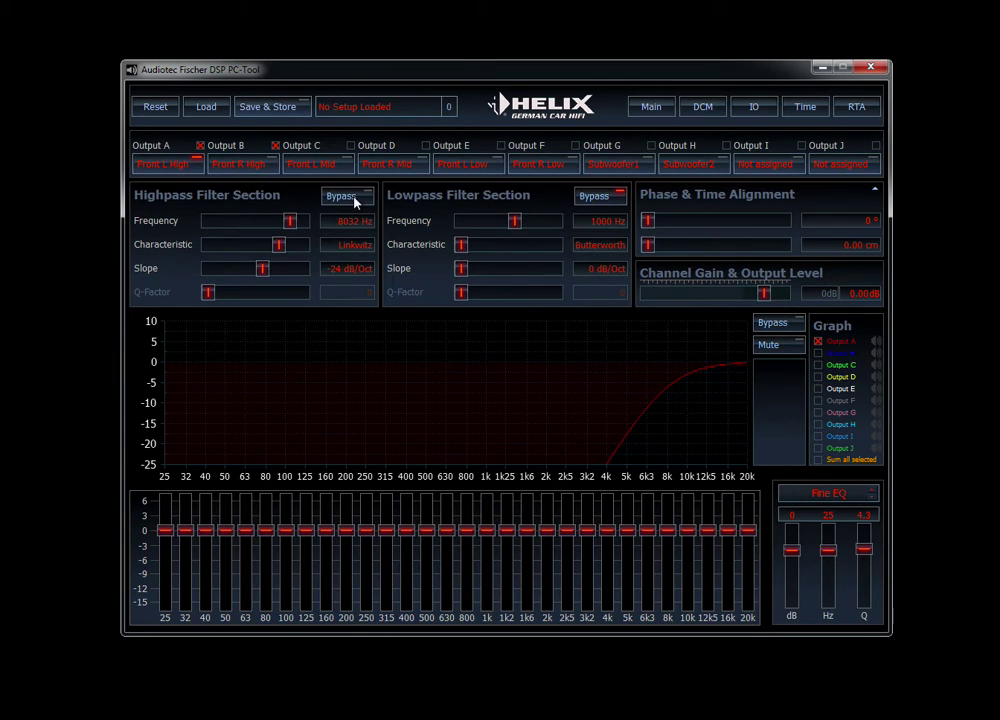
# For Front L Mid linked with Front R Mid, set the highpass characteristic to Linkwitz and the slope to -24 dB/Oct
pyautogui.click(330, 170)
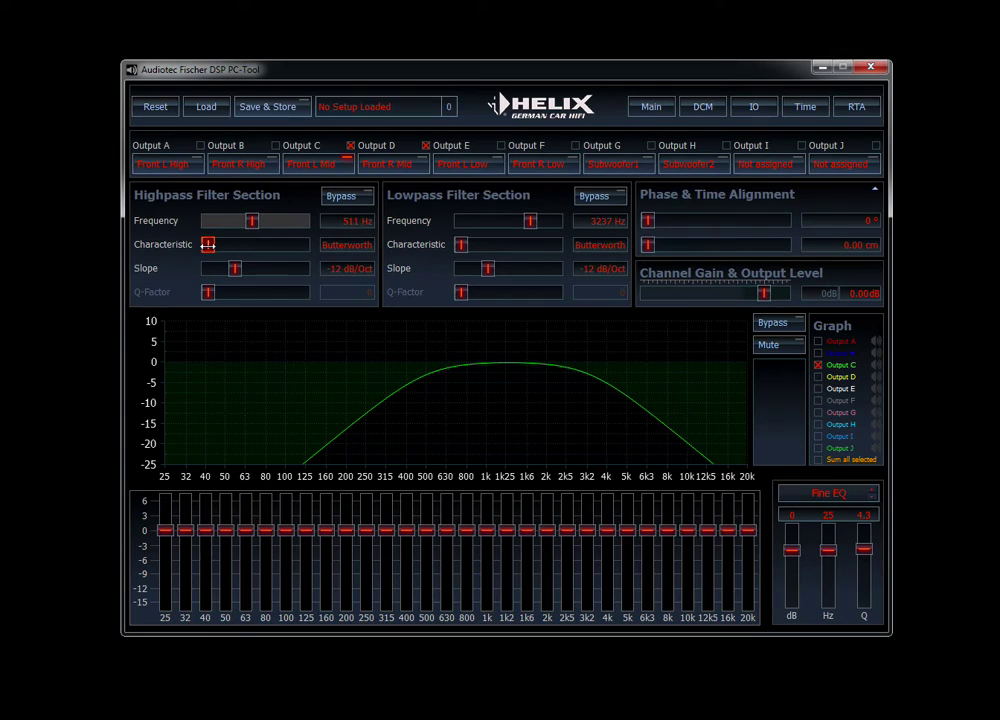
pyautogui.press('Right')
pyautogui.press('Right')
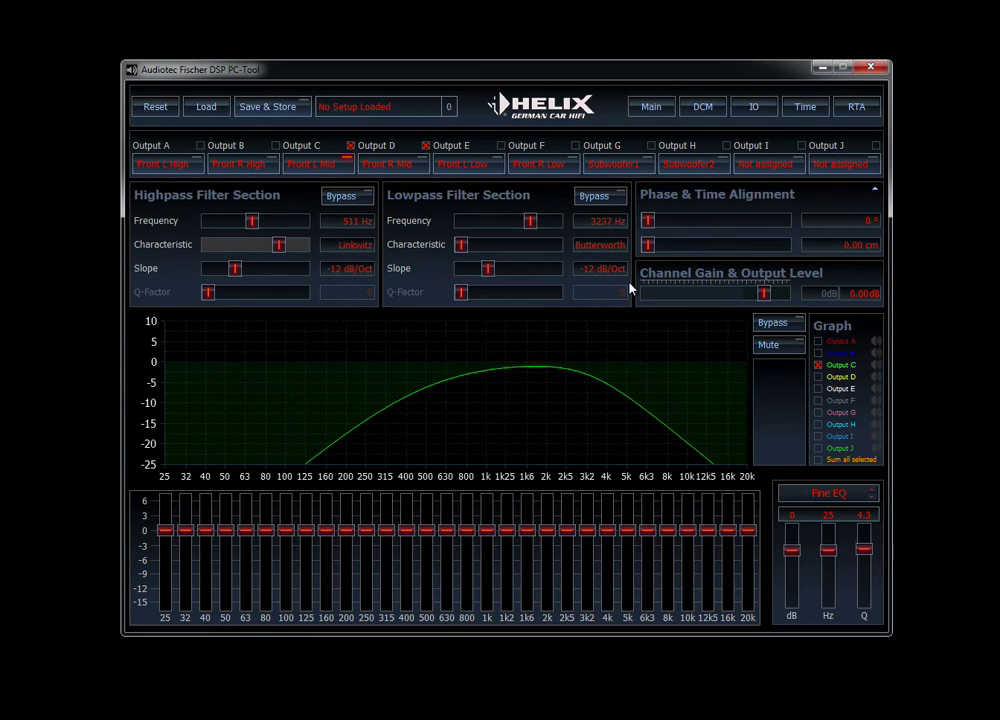
pyautogui.press('Tab')
pyautogui.press('Right')
pyautogui.press('Right')
# Set the highpass frequency of the linked Front Mid outputs to 249 Hz
pyautogui.hotkey('shift', 'Tab')
pyautogui.hotkey('shift', 'Tab')
pyautogui.press('Left')
pyautogui.press('Left')
pyautogui.press('Left')
pyautogui.press('Left')
pyautogui.press('Left')
pyautogui.press('Left')
pyautogui.press('Left')
pyautogui.press('Left')
pyautogui.press('Left')
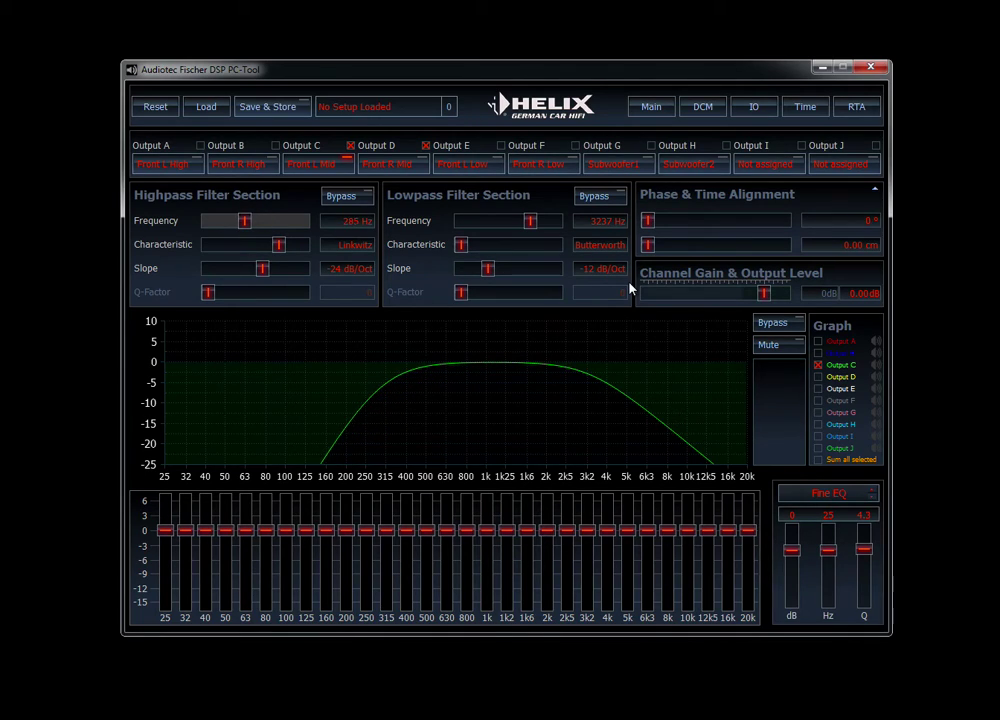
pyautogui.press('Left')
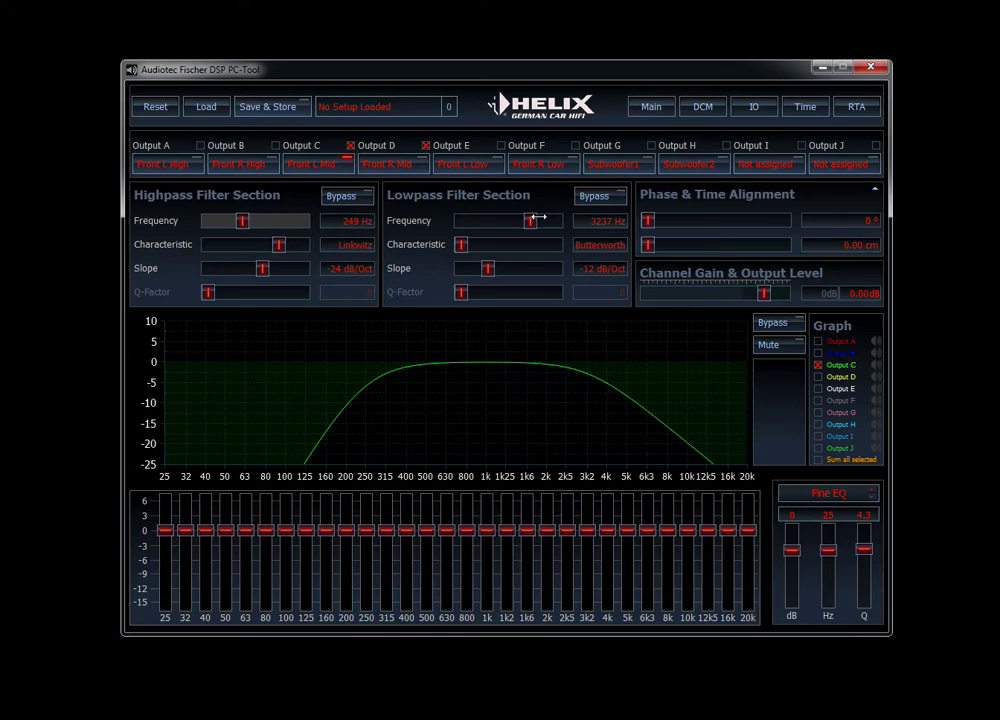
# Set the lowpass filter of the linked Front Mid outputs to Linkwitz with a -24 dB/Oct slope
pyautogui.click(461, 244)
pyautogui.press('Right')
pyautogui.press('Right')
pyautogui.press('Tab')
pyautogui.press('Right')
pyautogui.press('Right')
# Raise the lowpass frequency of the linked Front Mid outputs to 8032 Hz
pyautogui.hotkey('shift', 'Tab')
pyautogui.hotkey('shift', 'Tab')
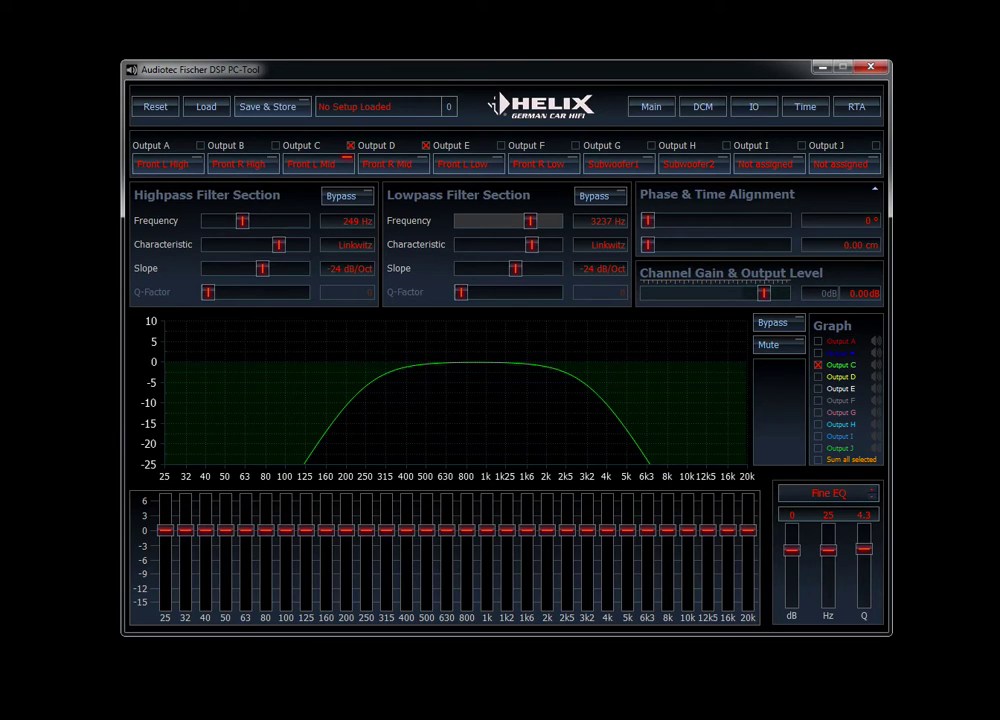
pyautogui.press('Right')
pyautogui.press('Right')
pyautogui.press('Right')
pyautogui.press('Right')
pyautogui.press('Right')
pyautogui.press('Right')
pyautogui.press('Right')
pyautogui.press('Right')
pyautogui.press('Right')
pyautogui.press('Right')
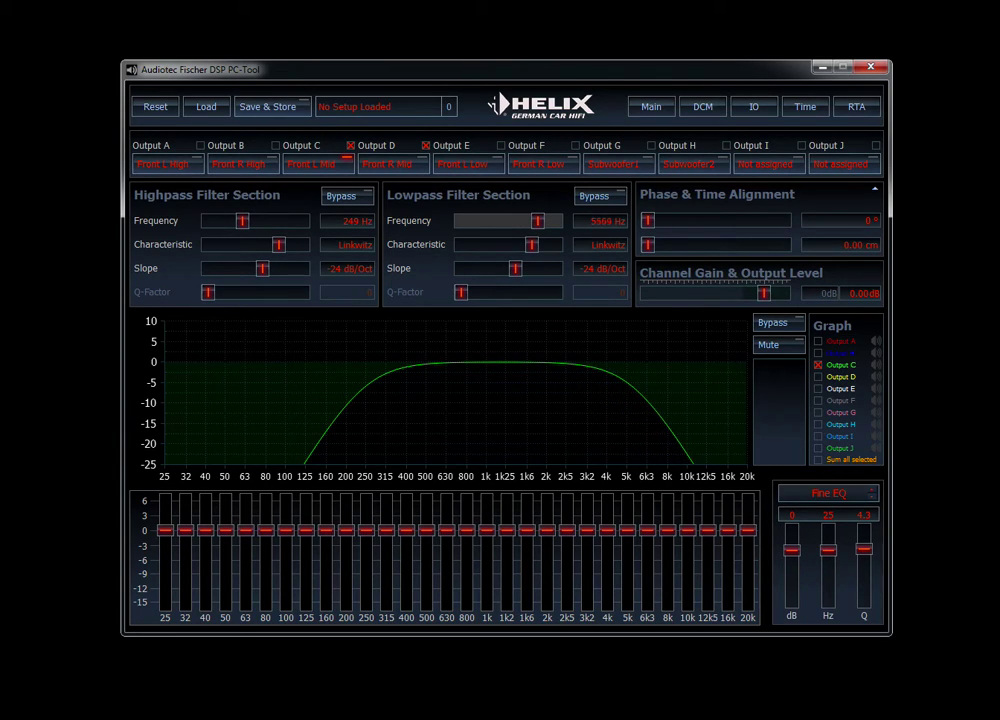
pyautogui.press('Right')
pyautogui.press('Right')
pyautogui.press('Right')
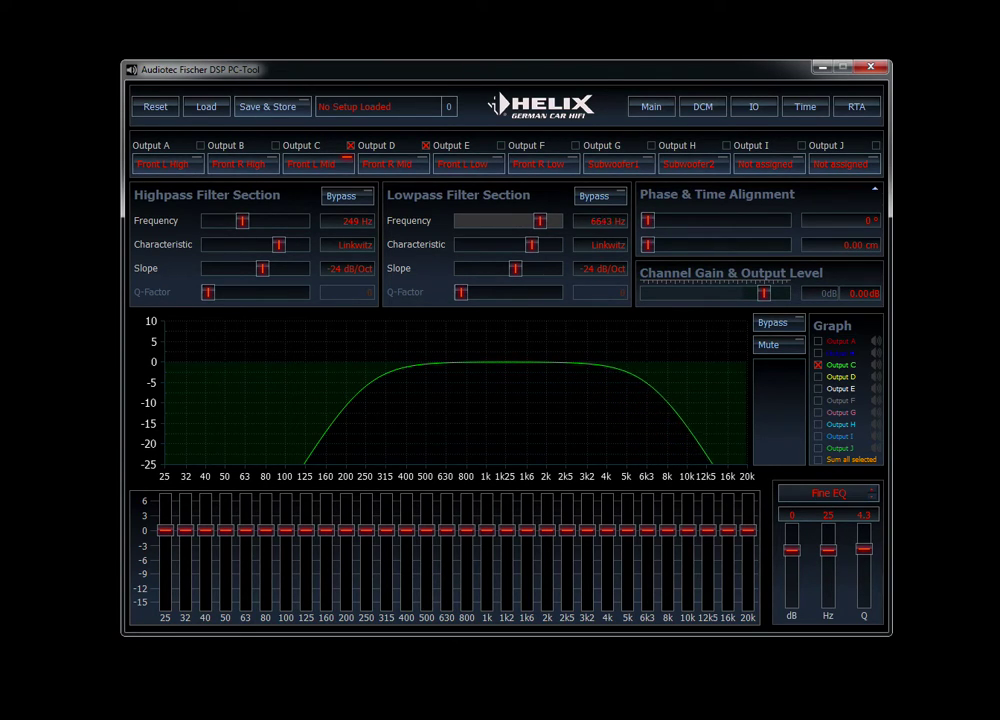
pyautogui.press('Right')
pyautogui.press('Right')
pyautogui.press('Right')
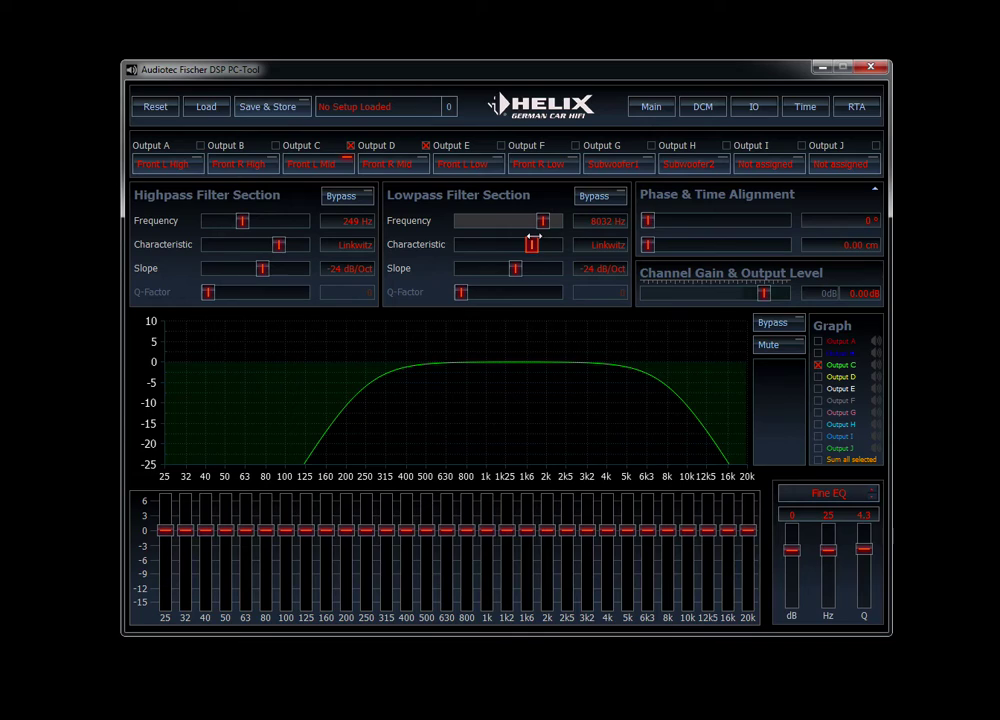
# For Front L Low linked with Front R Low, set the highpass characteristic to Linkwitz and the slope to -24 dB/Oct
pyautogui.click(488, 167)
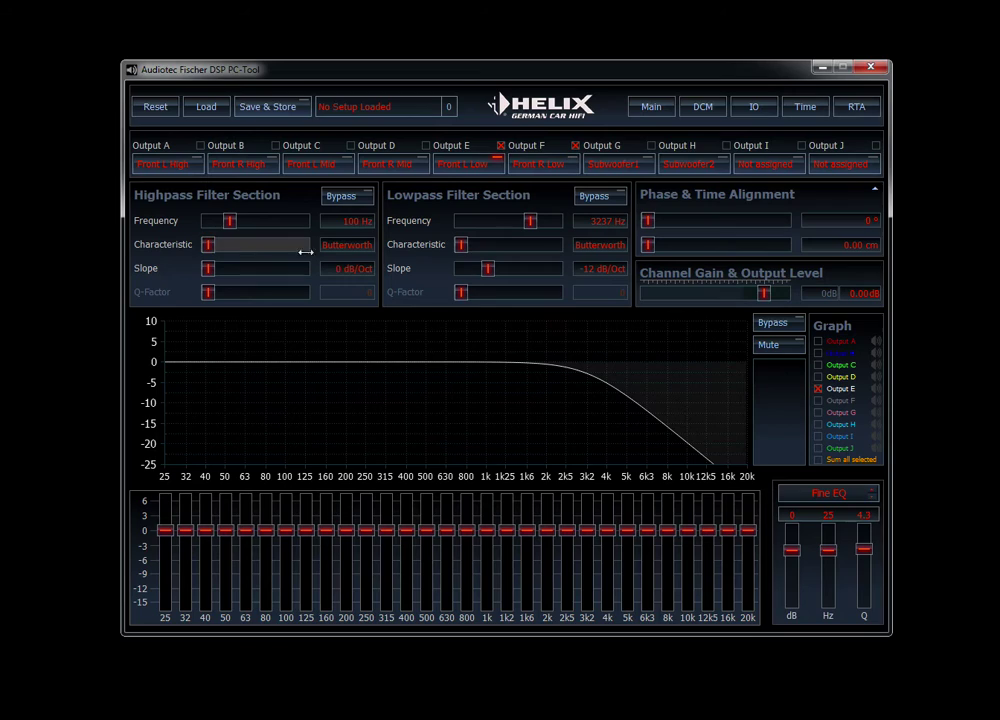
pyautogui.press('Right')
pyautogui.press('Right')
pyautogui.press('Right')
pyautogui.press('Tab')
pyautogui.press('Right')
pyautogui.press('Right')
pyautogui.press('Right')
pyautogui.press('Right')
# Lower the highpass frequency of the linked Front Low outputs to 40 Hz
pyautogui.hotkey('shift', 'Tab')
pyautogui.hotkey('shift', 'Tab')
pyautogui.press('Left')
pyautogui.press('Left')
pyautogui.press('Left')
pyautogui.press('Left')
pyautogui.press('Left')
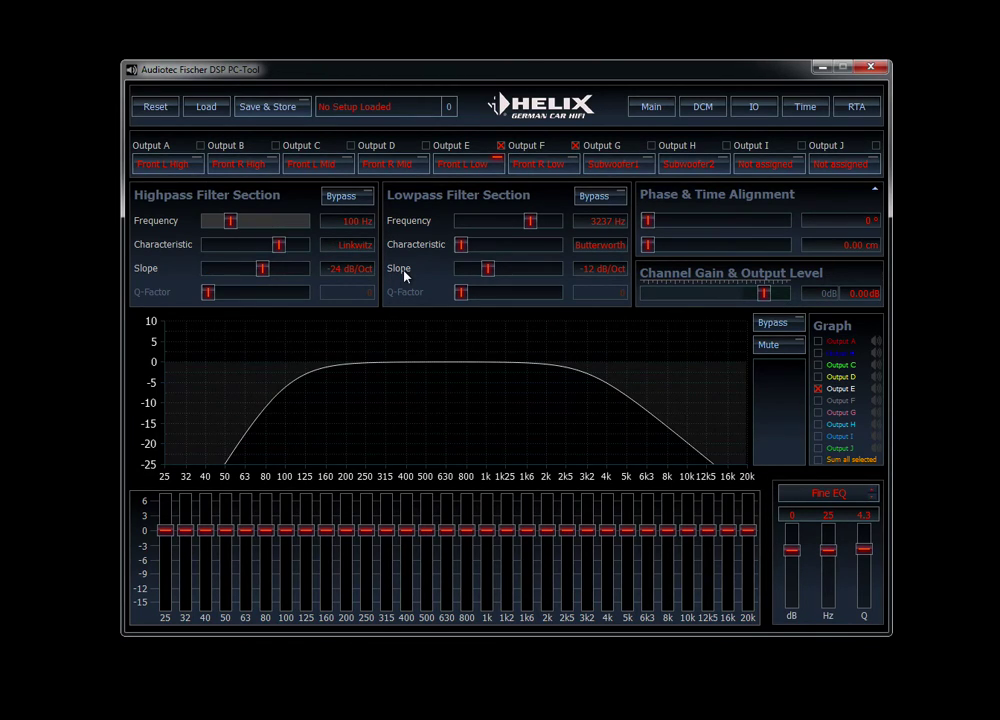
pyautogui.press('Left')
pyautogui.press('Left')
pyautogui.press('Left')
pyautogui.press('Left')
pyautogui.press('Left')
pyautogui.press('Left')
pyautogui.press('Left')
pyautogui.press('Left')
pyautogui.press('Left')
pyautogui.press('Left')
pyautogui.press('Left')
pyautogui.press('Left')
pyautogui.press('Left')
pyautogui.press('Left')
pyautogui.press('Left')
pyautogui.press('Left')
pyautogui.press('Left')
pyautogui.press('Left')
pyautogui.press('Left')
pyautogui.press('Left')
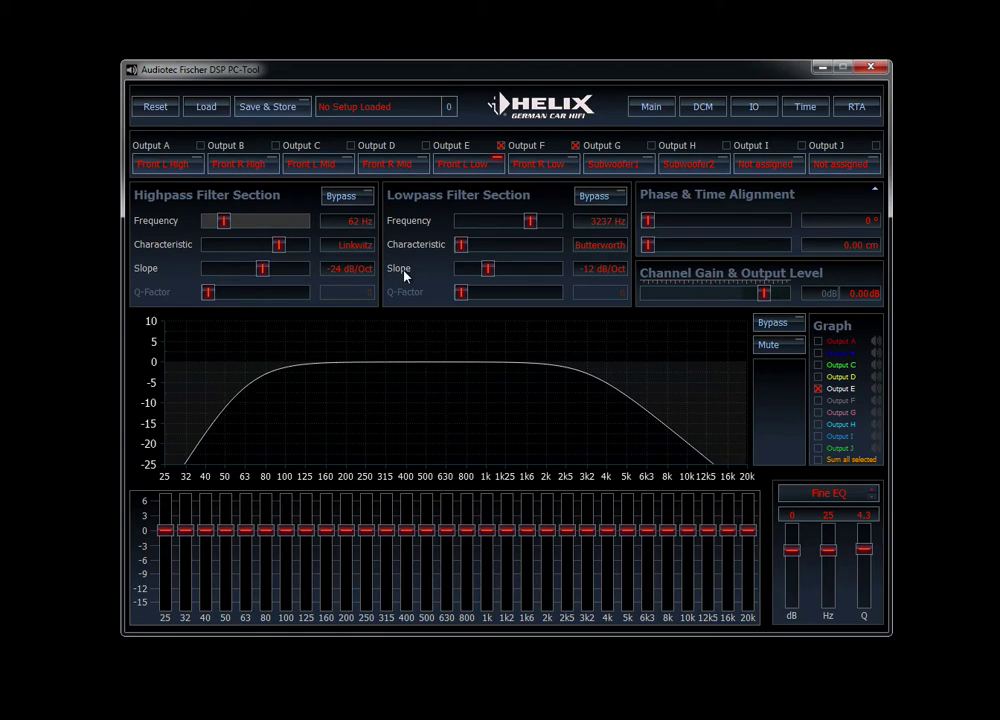
pyautogui.press('Left')
pyautogui.press('Left')
pyautogui.press('Left')
pyautogui.press('Left')
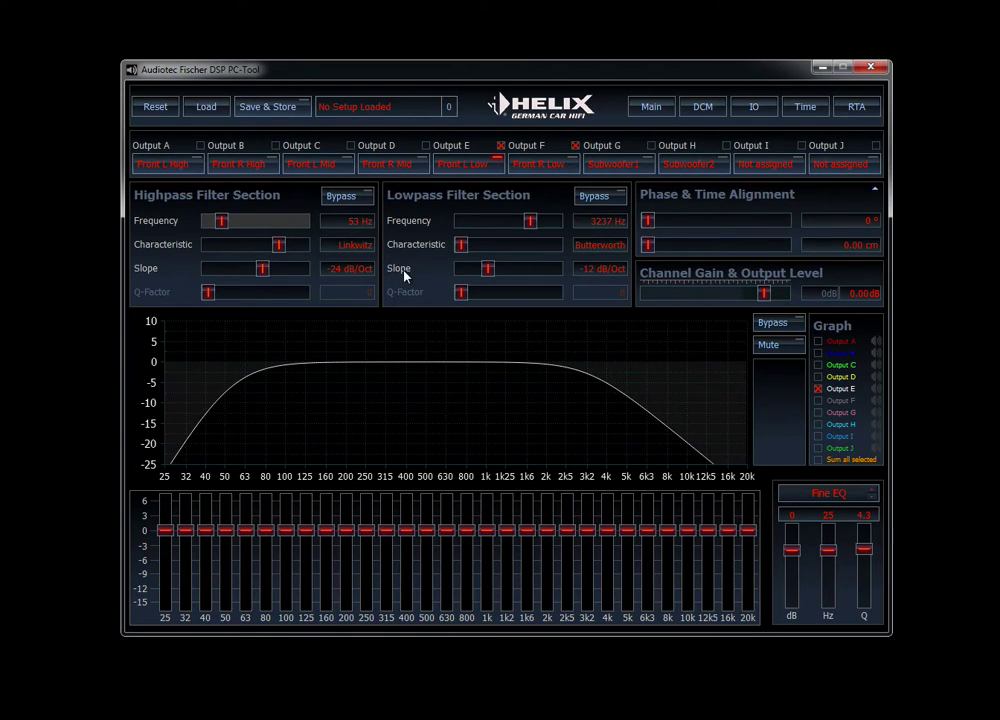
pyautogui.press('Left')
pyautogui.press('Left')
pyautogui.press('Left')
pyautogui.press('Left')
pyautogui.press('Left')
pyautogui.press('Left')
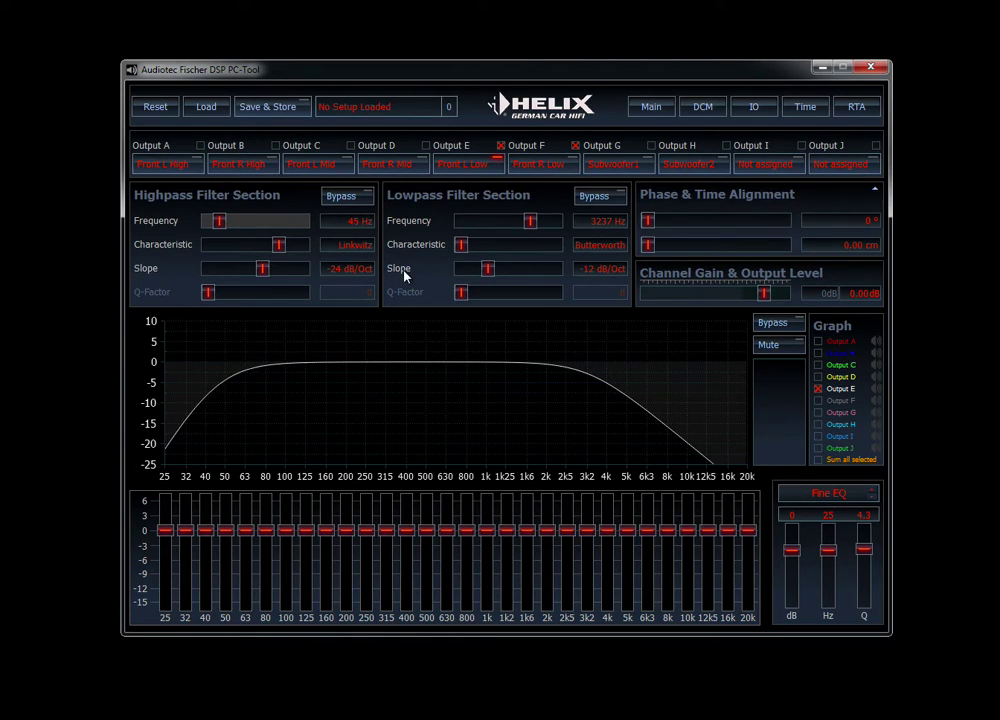
pyautogui.press('Left')
pyautogui.press('Left')
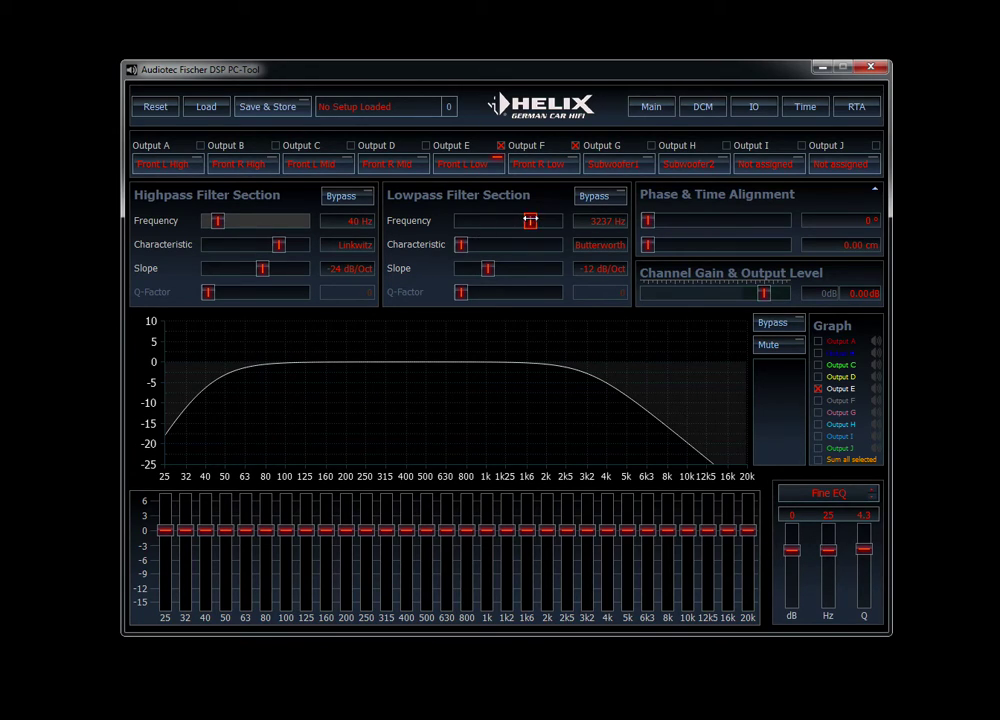
# Set the lowpass filter of the linked Front Low outputs to Linkwitz with a -24 dB/Oct slope
pyautogui.click(464, 245)
pyautogui.press('Right')
pyautogui.press('Right')
pyautogui.press('Down')
pyautogui.press('Right')
# Lower the lowpass frequency of the linked Front Low outputs to 249 Hz
pyautogui.press('Up')
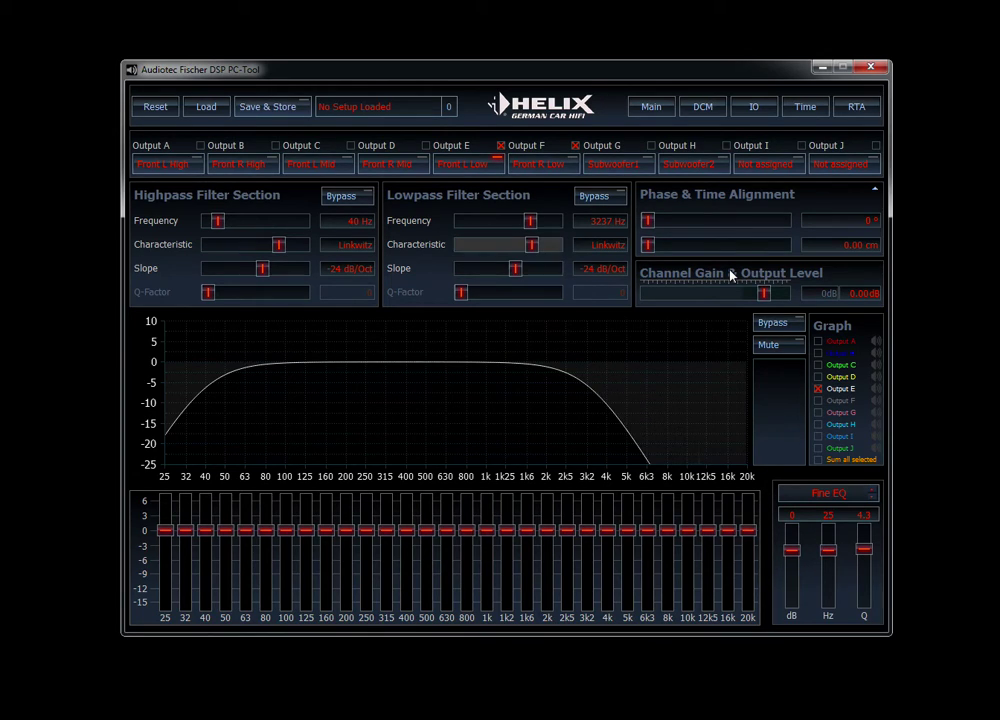
pyautogui.press('Up')
pyautogui.press('Left')
pyautogui.press('Left')
pyautogui.press('Left')
pyautogui.press('Left')
pyautogui.press('Left')
pyautogui.press('Left')
pyautogui.press('Left')
pyautogui.press('Left')
pyautogui.press('Left')
pyautogui.press('Left')
pyautogui.press('Left')
pyautogui.press('Left')
pyautogui.press('Left')
pyautogui.press('Left')
pyautogui.press('Left')
pyautogui.press('Left')
pyautogui.press('Left')
pyautogui.press('Left')
pyautogui.press('Left')
pyautogui.press('Left')
pyautogui.press('Left')
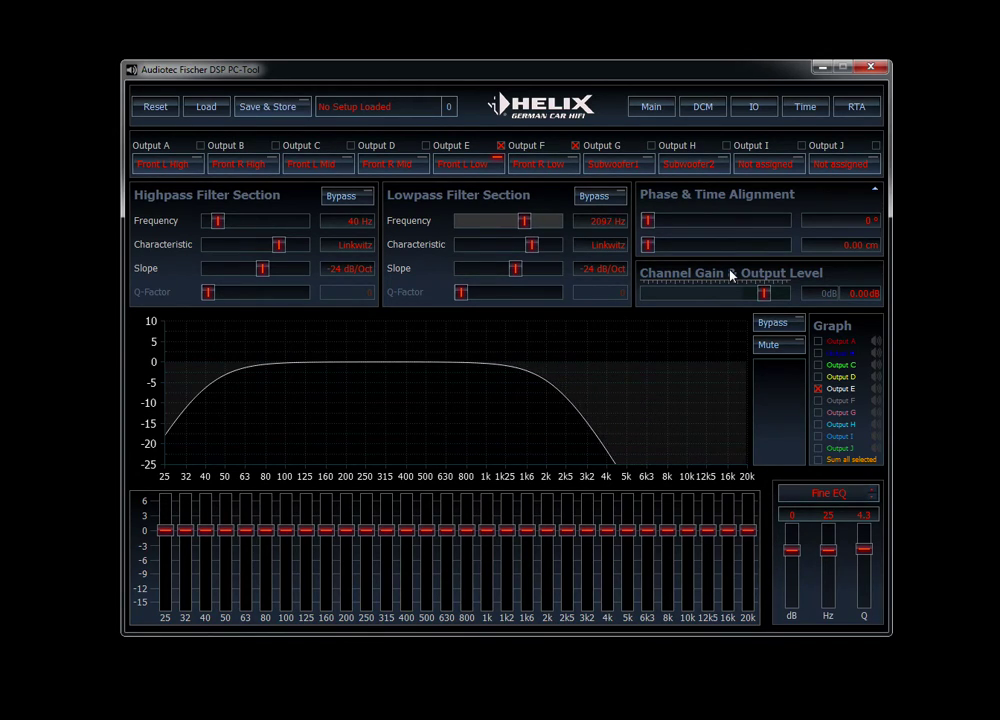
pyautogui.press('Left')
pyautogui.press('Left')
pyautogui.press('Left')
pyautogui.press('Left')
pyautogui.press('Left')
pyautogui.press('Left')
pyautogui.press('Left')
pyautogui.press('Left')
pyautogui.press('Left')
pyautogui.press('Left')
pyautogui.press('Left')
pyautogui.press('Left')
pyautogui.press('Left')
pyautogui.press('Left')
pyautogui.press('Left')
pyautogui.press('Left')
pyautogui.press('Left')
pyautogui.press('Left')
pyautogui.press('Left')
pyautogui.press('Left')
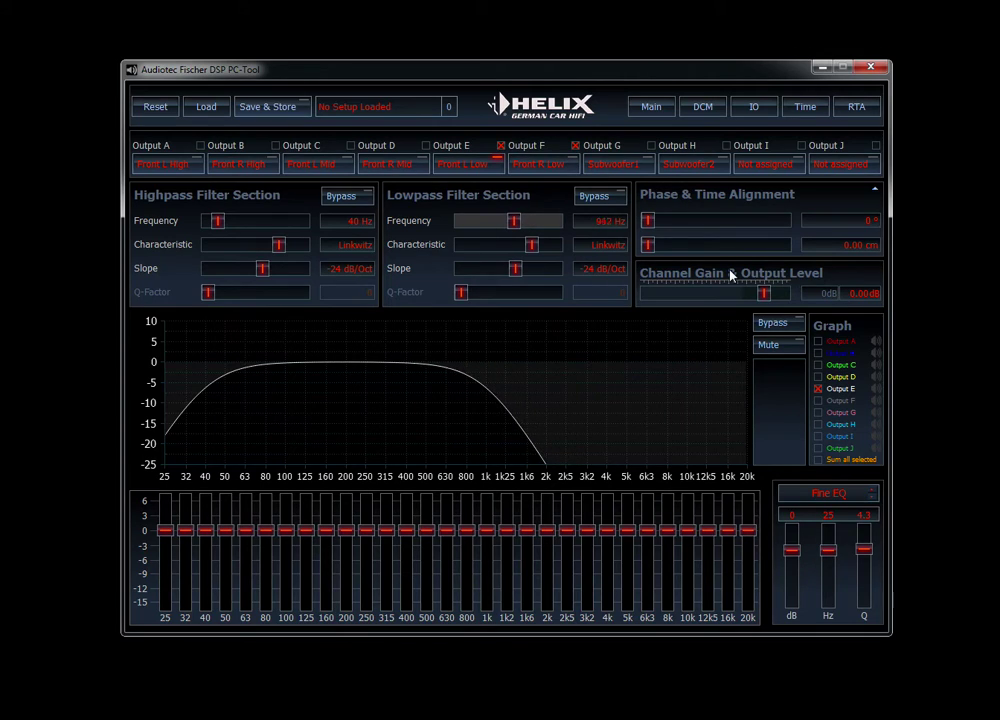
pyautogui.press('Left')
pyautogui.press('Left')
pyautogui.press('Left')
pyautogui.press('Left')
pyautogui.press('Left')
pyautogui.press('Left')
pyautogui.press('Left')
pyautogui.press('Left')
pyautogui.press('Left')
pyautogui.press('Left')
pyautogui.press('Left')
pyautogui.press('Left')
pyautogui.press('Left')
pyautogui.press('Left')
pyautogui.press('Left')
pyautogui.press('Left')
pyautogui.press('Left')
pyautogui.press('Left')
pyautogui.press('Left')
pyautogui.press('Left')
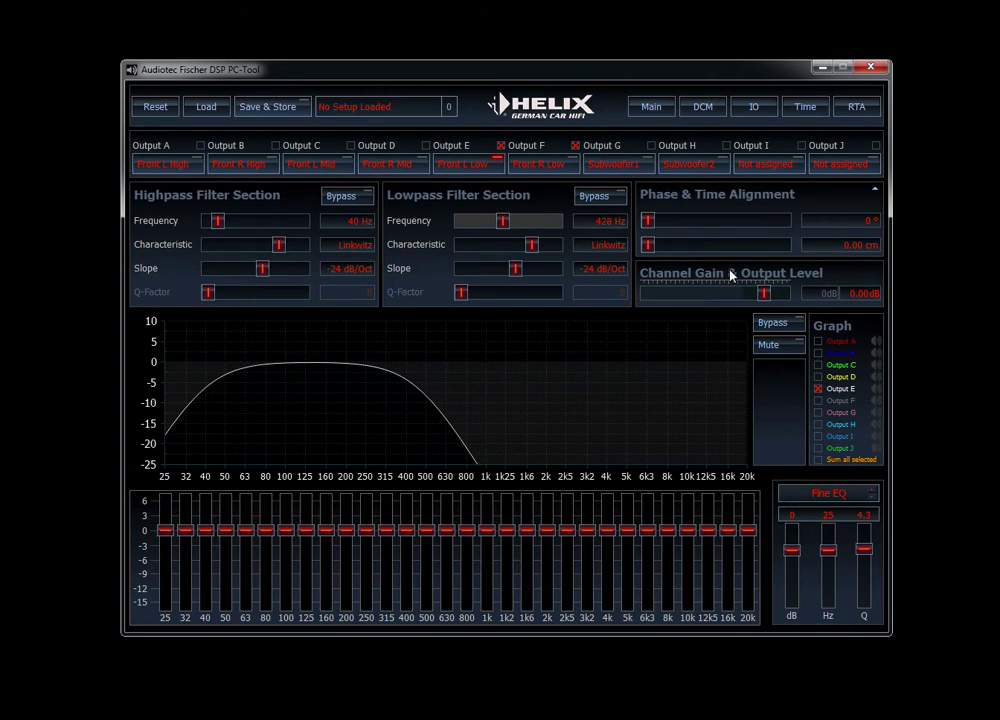
pyautogui.press('Left')
pyautogui.press('Left')
pyautogui.press('Left')
pyautogui.press('Left')
pyautogui.press('Left')
pyautogui.press('Left')
pyautogui.press('Left')
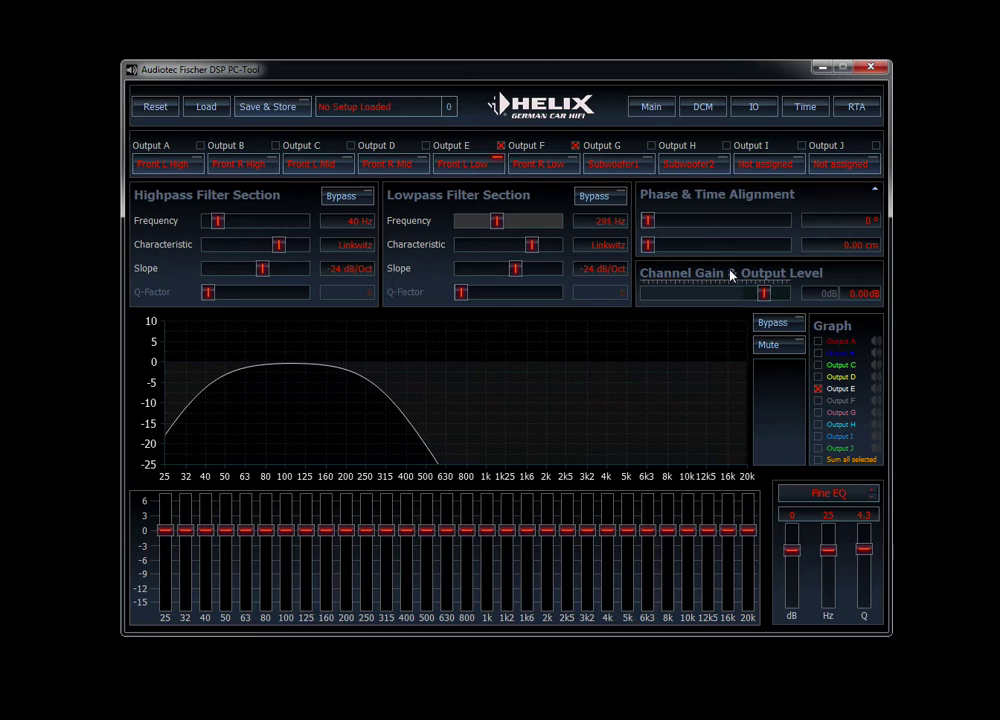
pyautogui.press('Left')
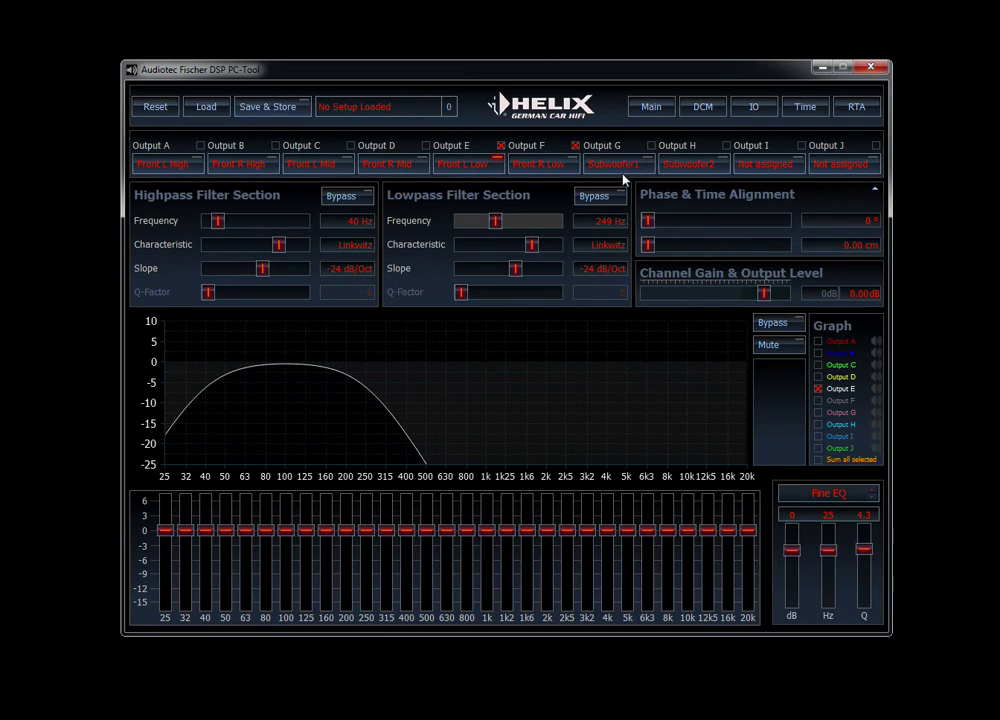
# Link Subwoofer1 with Subwoofer2 and bypass their highpass filter, accepting its deactivation
pyautogui.click(728, 147)
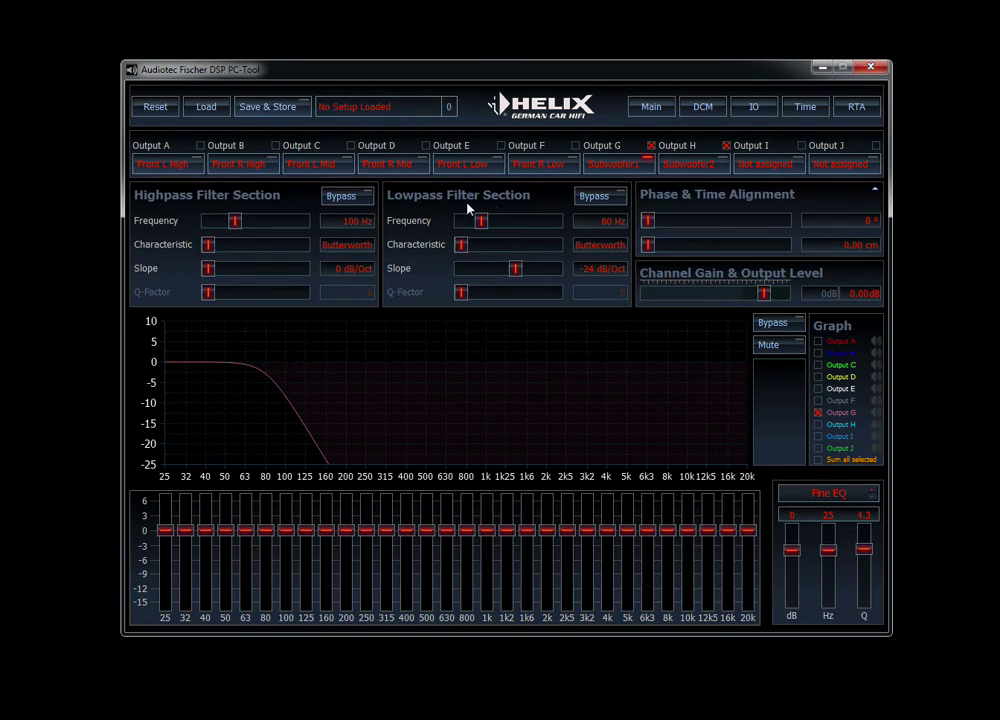
pyautogui.click(345, 200)
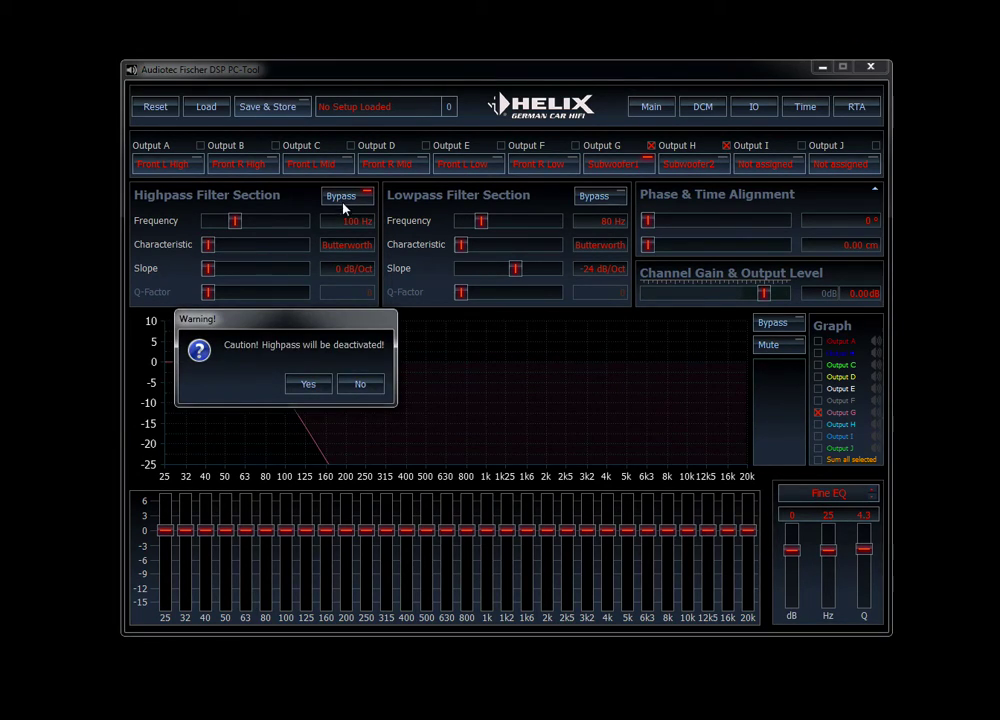
pyautogui.click(306, 386)
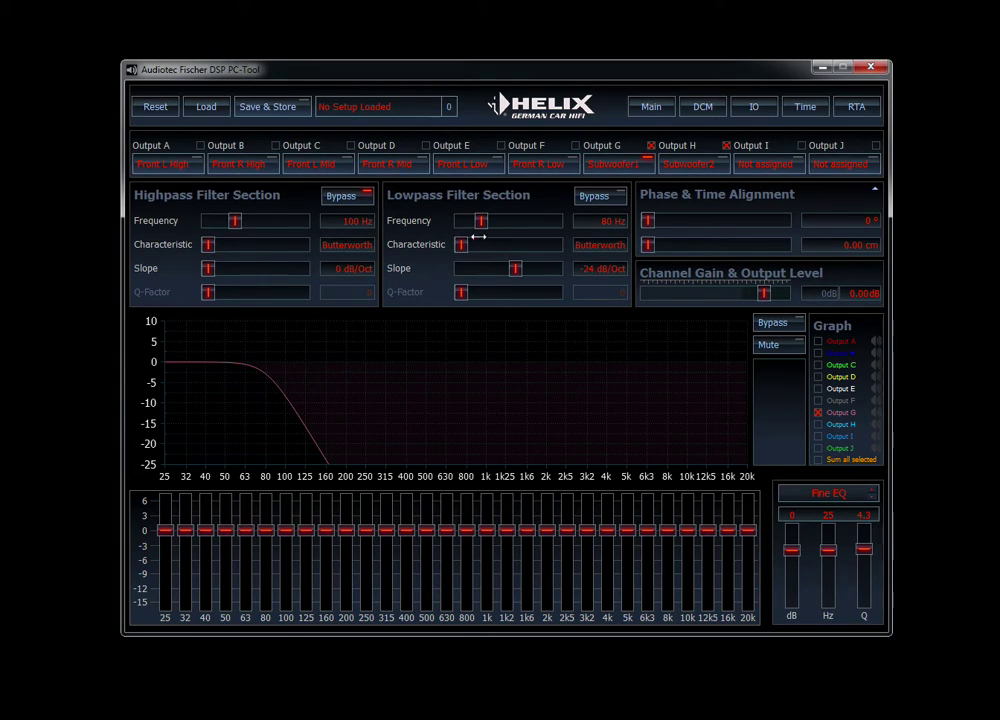
# Set the linked subwoofers' lowpass characteristic to Linkwitz and lower its frequency to 55 Hz
pyautogui.moveTo(459, 244); pyautogui.dragTo(562, 253)
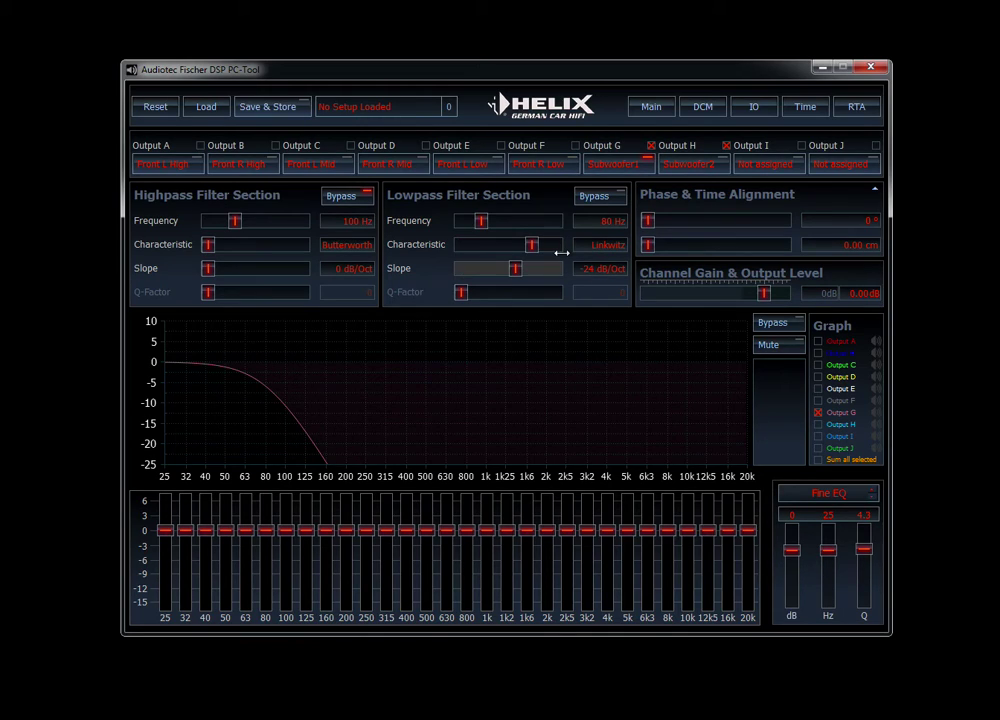
pyautogui.press('Up')
pyautogui.press('Up')
pyautogui.press('Left')
pyautogui.press('Left')
pyautogui.press('Left')
pyautogui.press('Left')
pyautogui.press('Left')
pyautogui.press('Left')
pyautogui.press('Left')
pyautogui.press('Left')
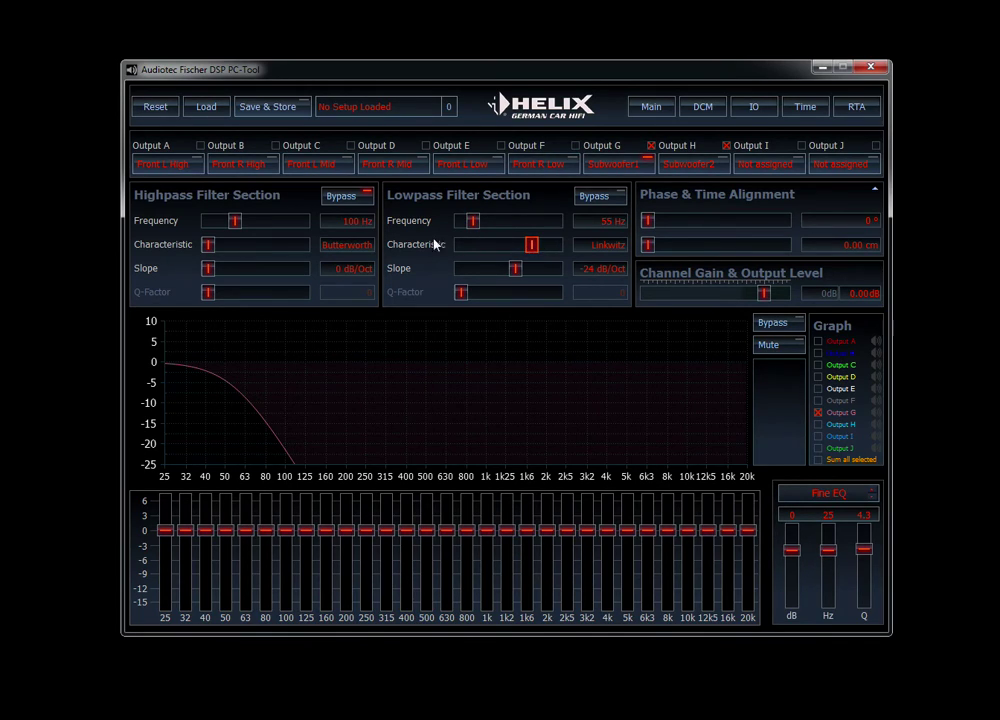
# Unlink the left and right outputs of the Front High, Front Mid and Front Low pairs, and select Subwoofer1
pyautogui.click(186, 164)
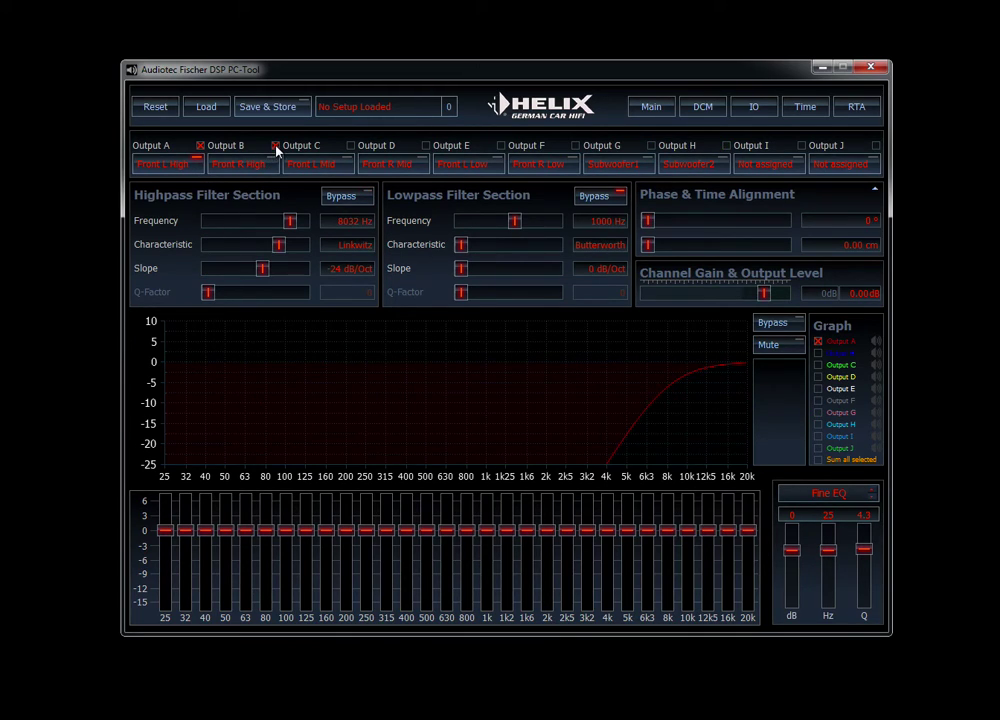
pyautogui.click(335, 164)
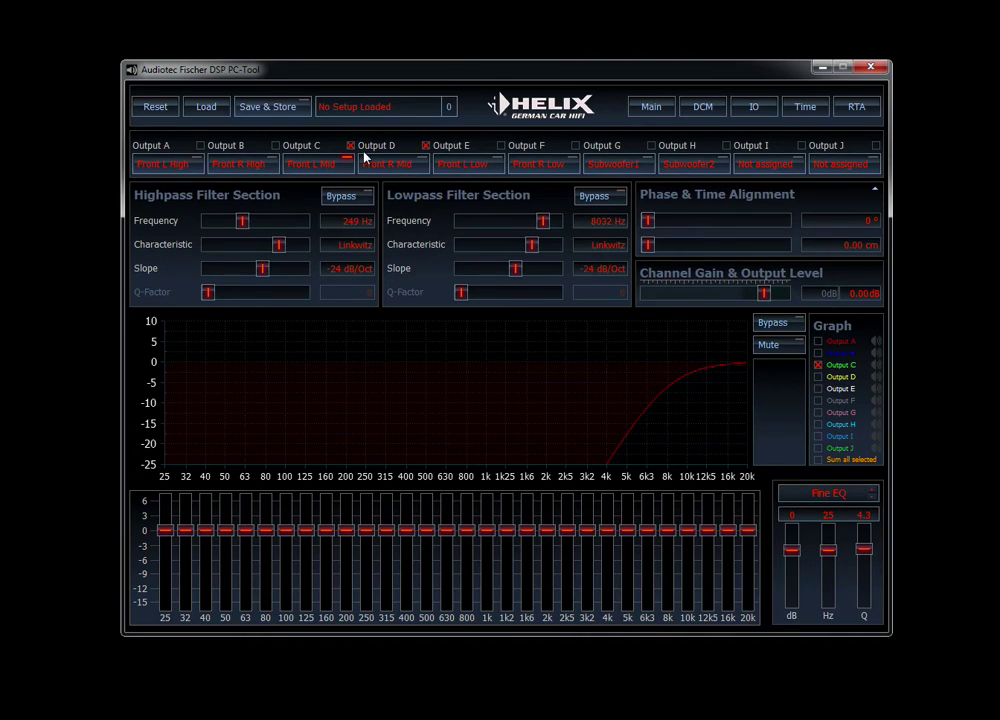
pyautogui.click(468, 164)
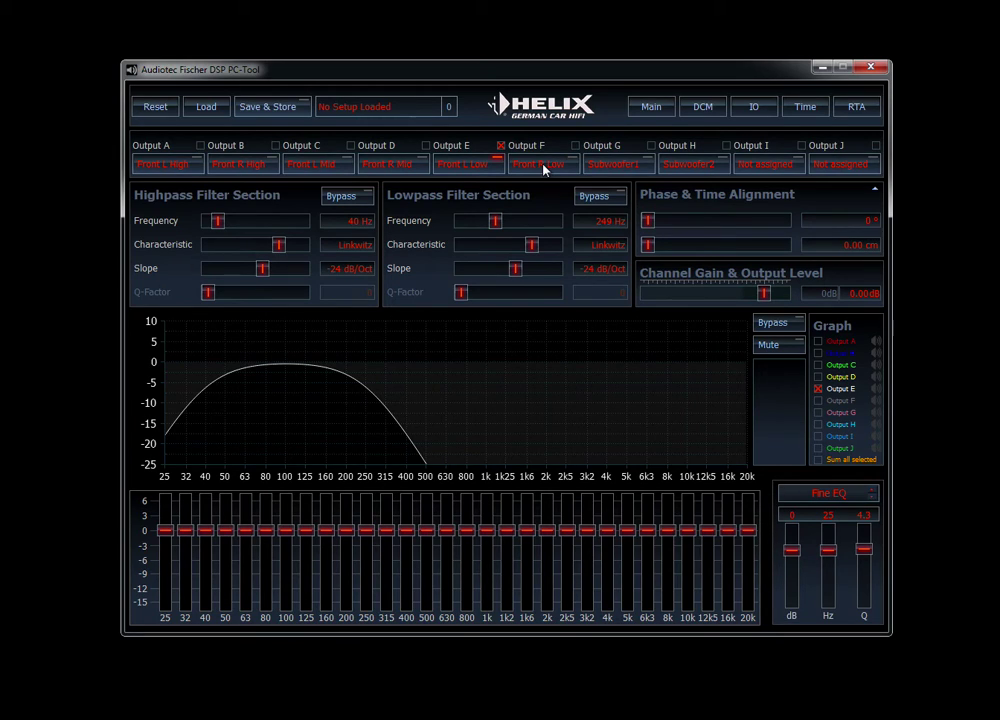
pyautogui.click(607, 166)
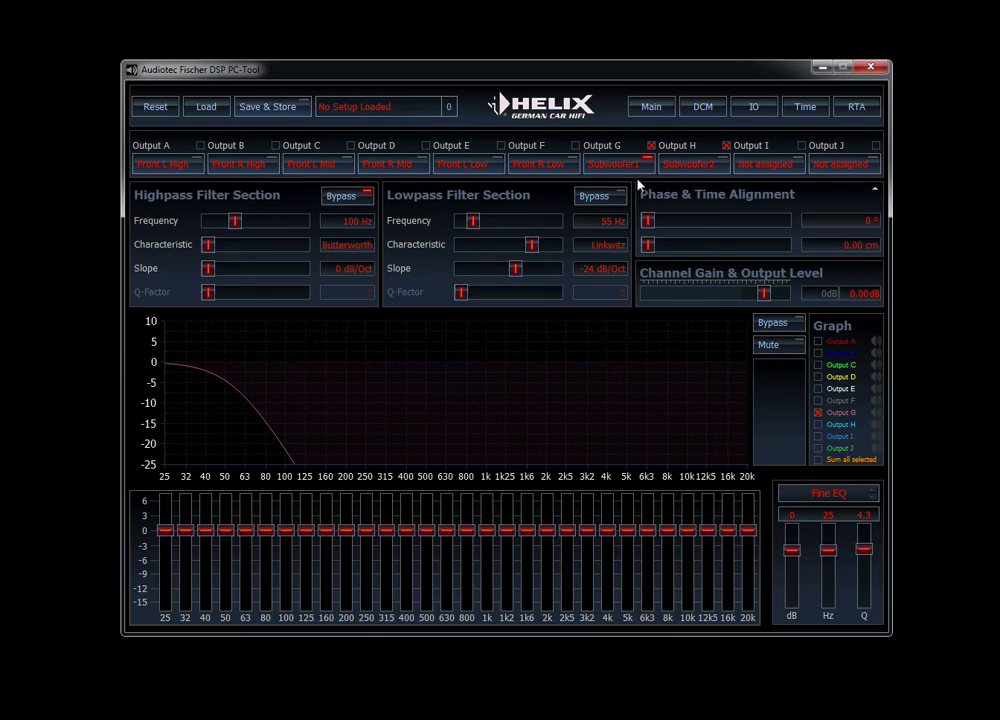
# With Front L High selected, overlay the curves of Outputs C, E and G in the graph to compare the crossovers
pyautogui.click(165, 169)
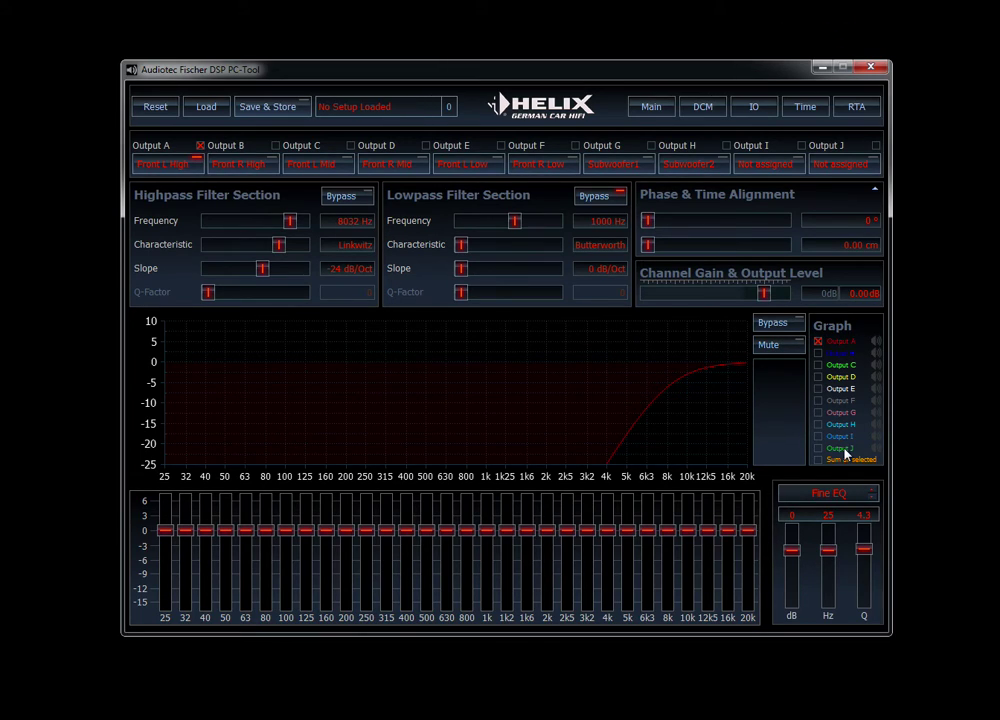
pyautogui.click(818, 366)
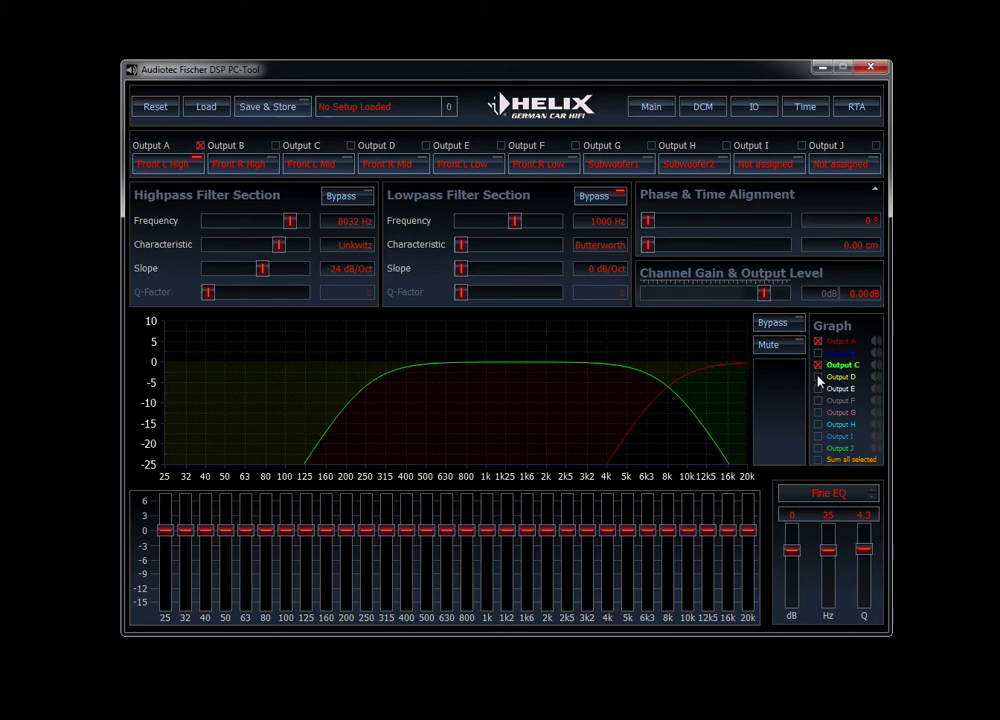
pyautogui.click(818, 389)
pyautogui.click(818, 413)
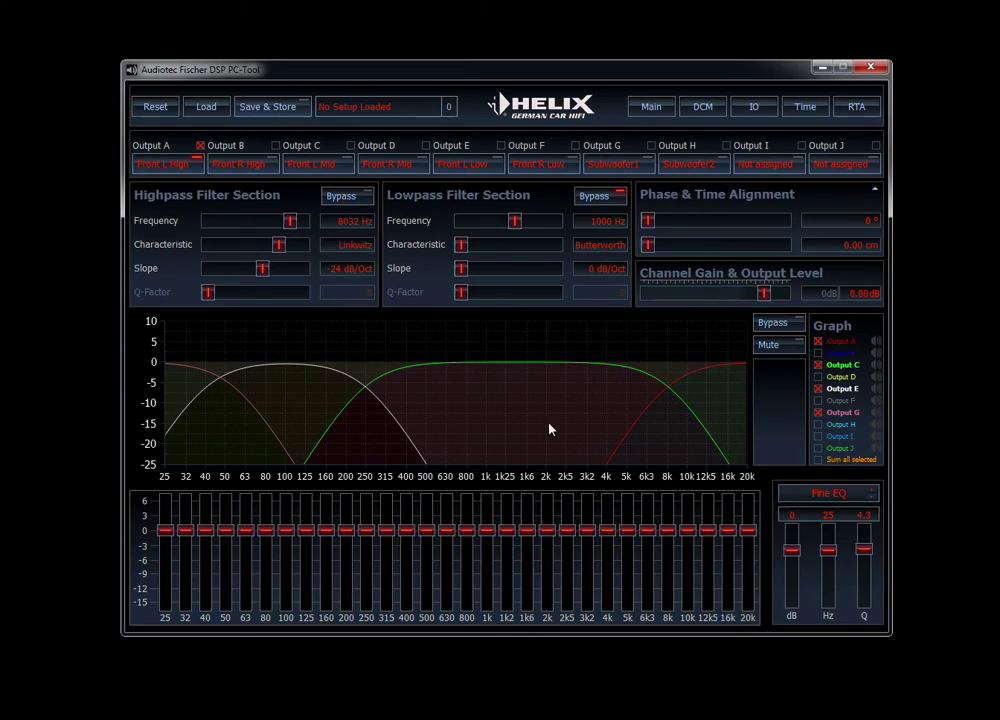
# Remove the Output G, E and C curves from the graph, keeping only Output A
pyautogui.click(818, 414)
pyautogui.click(818, 389)
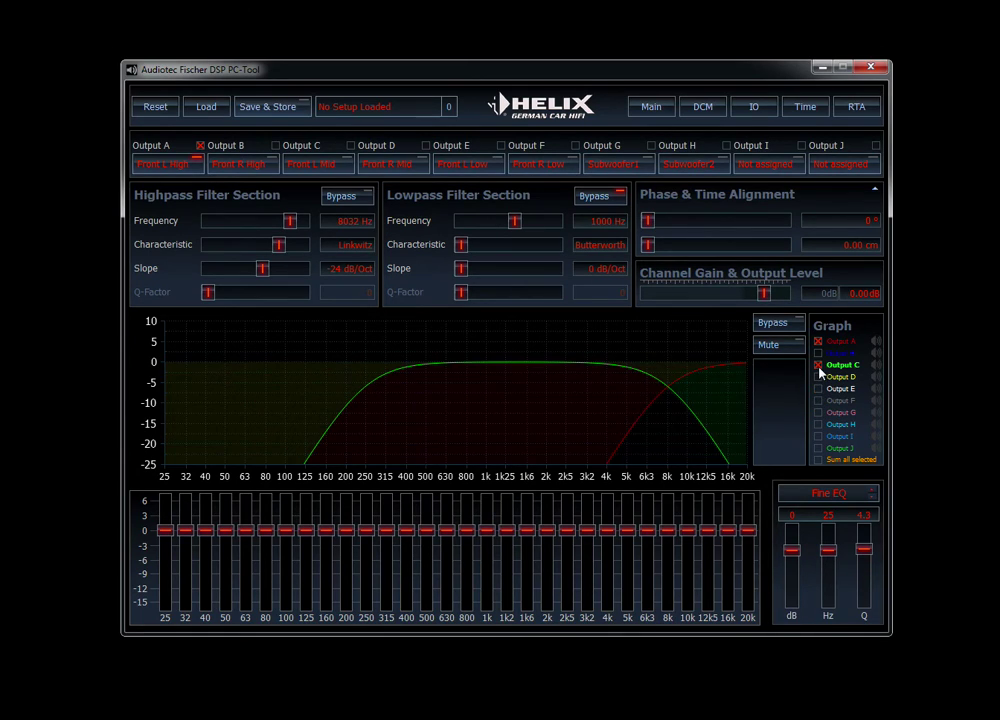
pyautogui.click(819, 366)
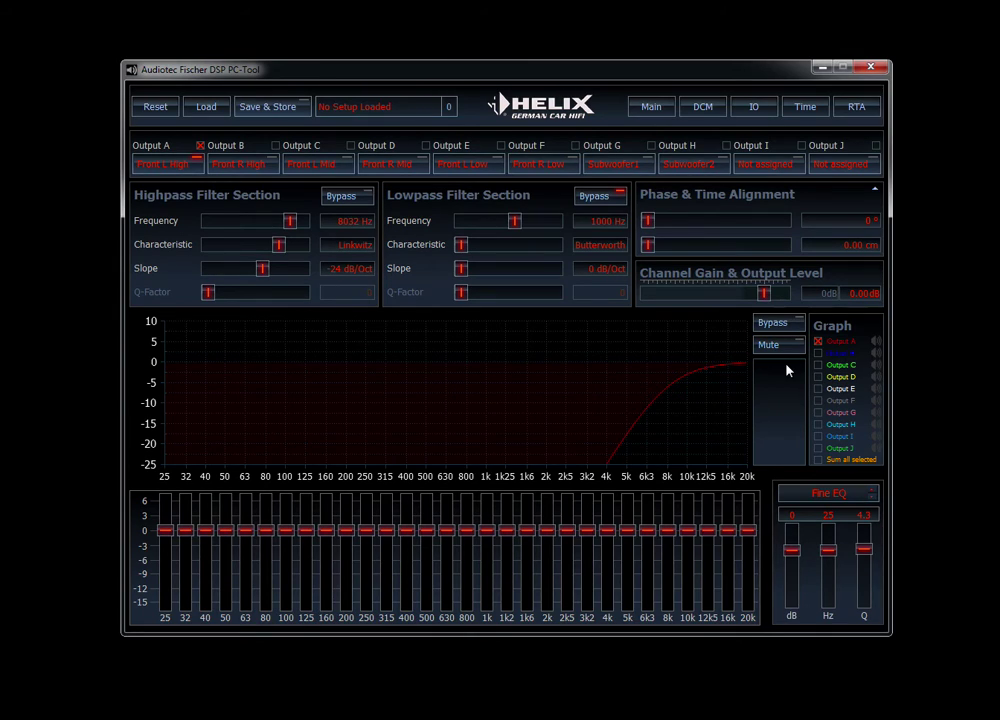
# Save the setup to the first internal preset and as the sound profile G35_test on the Desktop
pyautogui.click(272, 118)
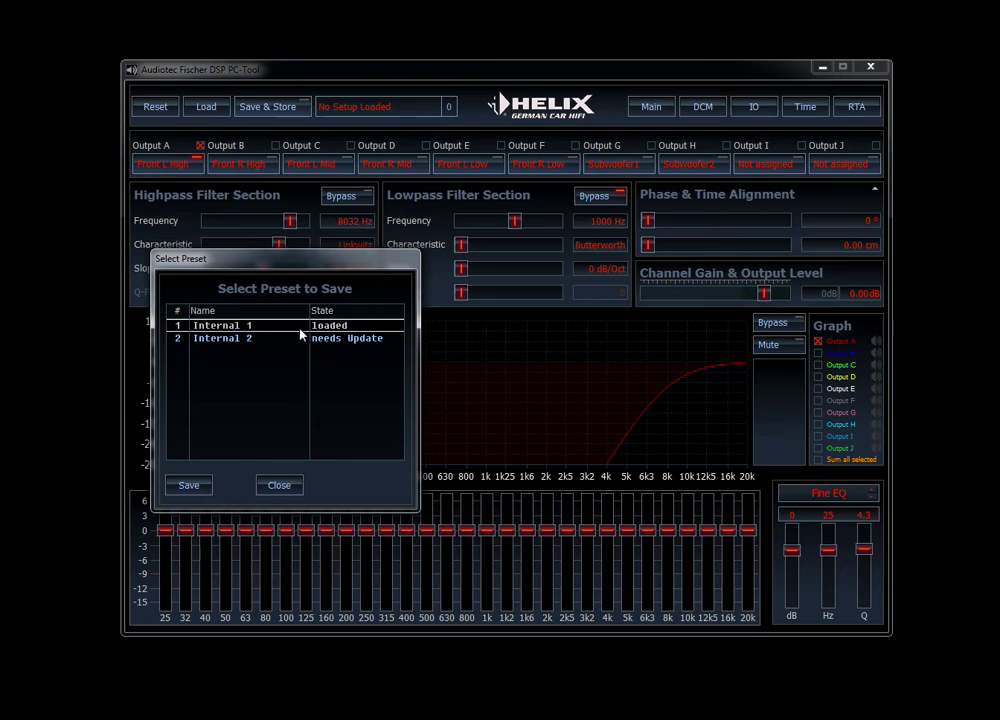
pyautogui.click(196, 487)
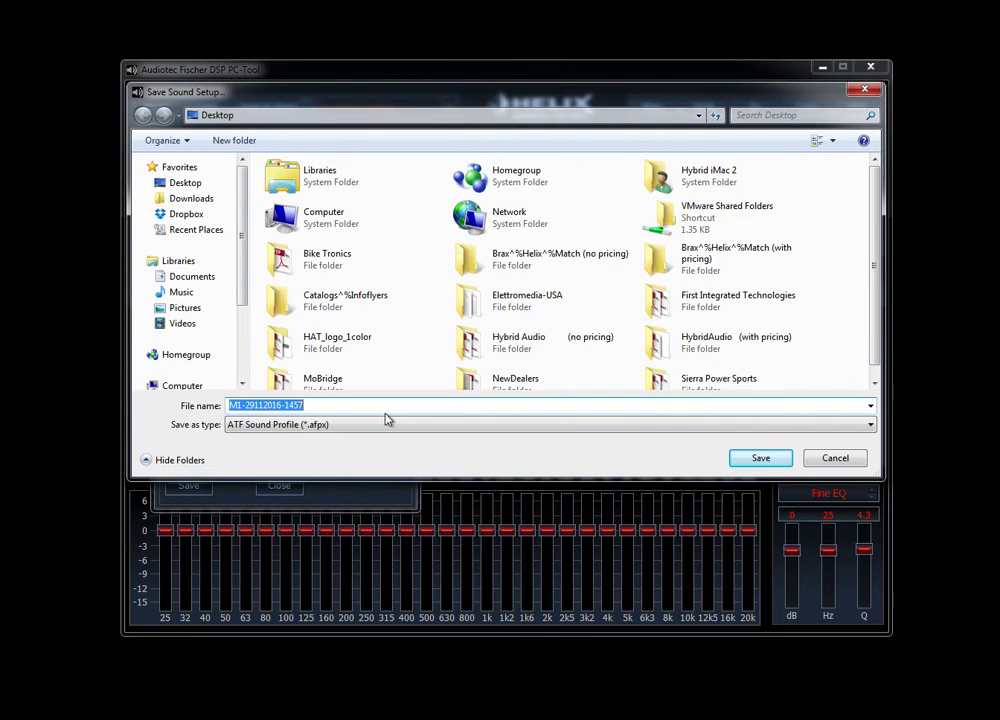
pyautogui.write('G')
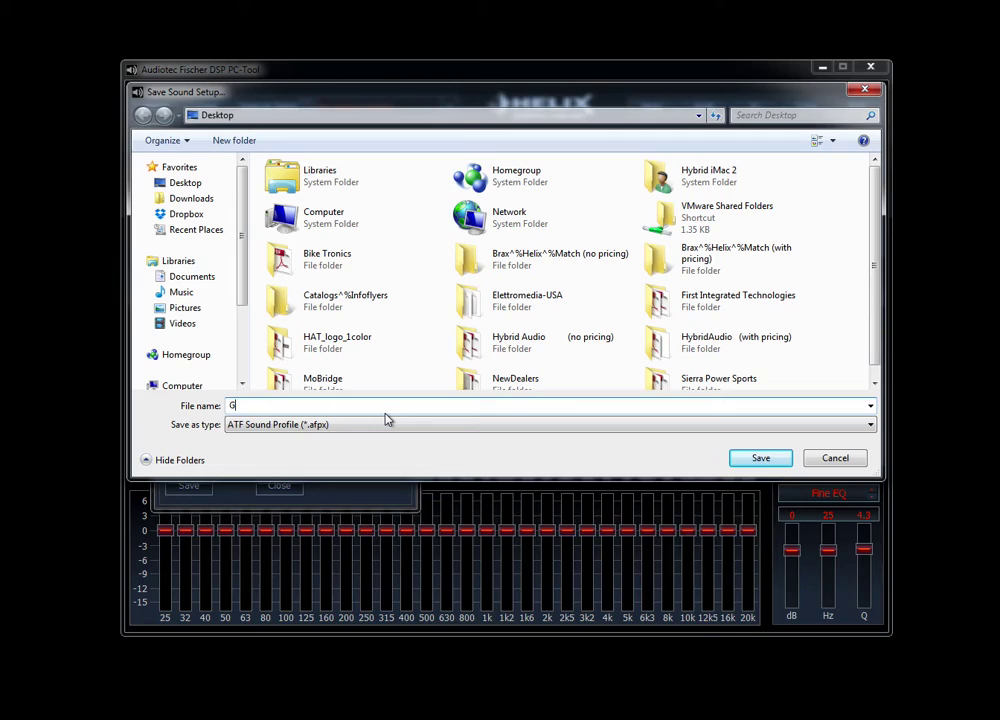
pyautogui.write('35_test')
pyautogui.click(760, 458)
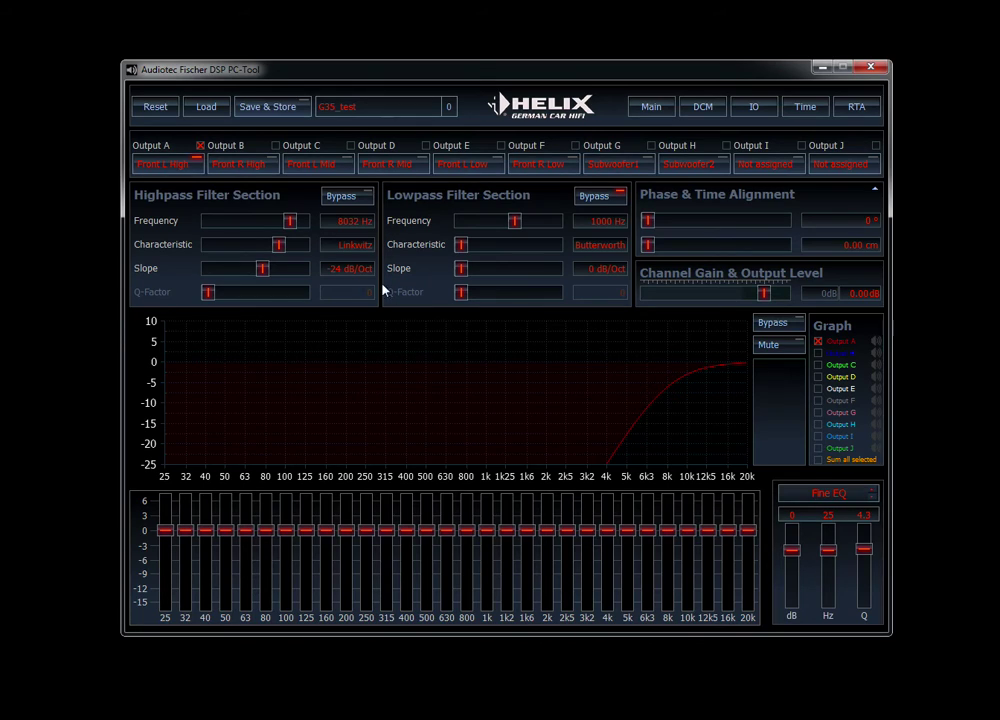
# On Front L High, boost the 20k and 12k5 EQ bands, cut 16k, set 10k to -1.75 dB and 8k to 1 dB
pyautogui.moveTo(707, 529); pyautogui.dragTo(747, 510)
pyautogui.moveTo(687, 530); pyautogui.dragTo(663, 524)
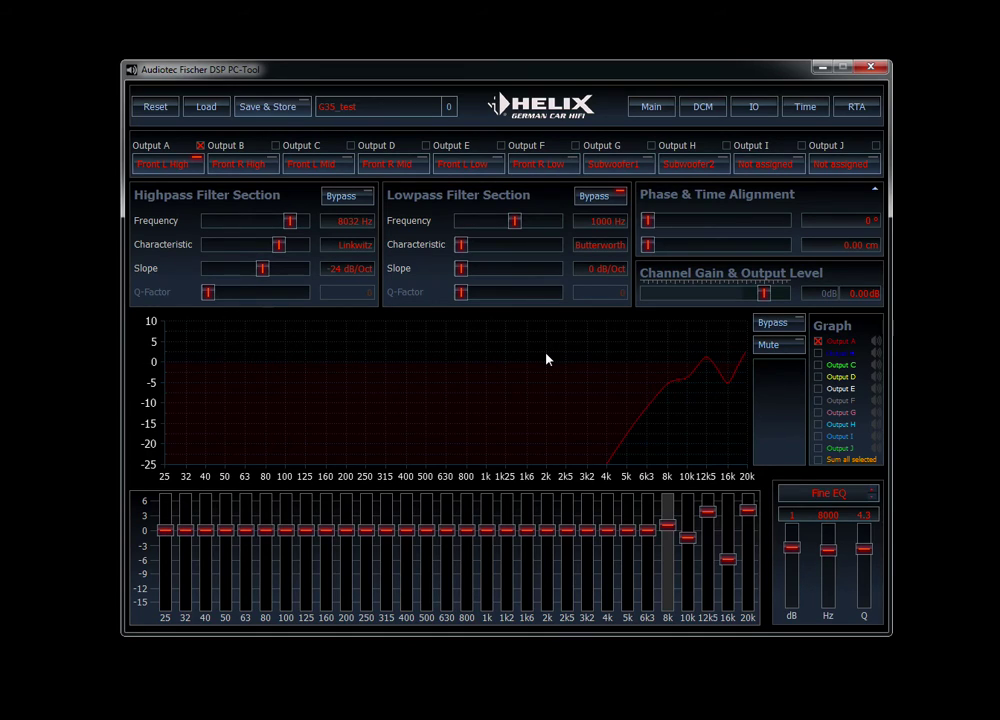
# Save the equalized setup to preset 1, overwriting the existing G35_test.afpx file on the Desktop
pyautogui.click(283, 104)
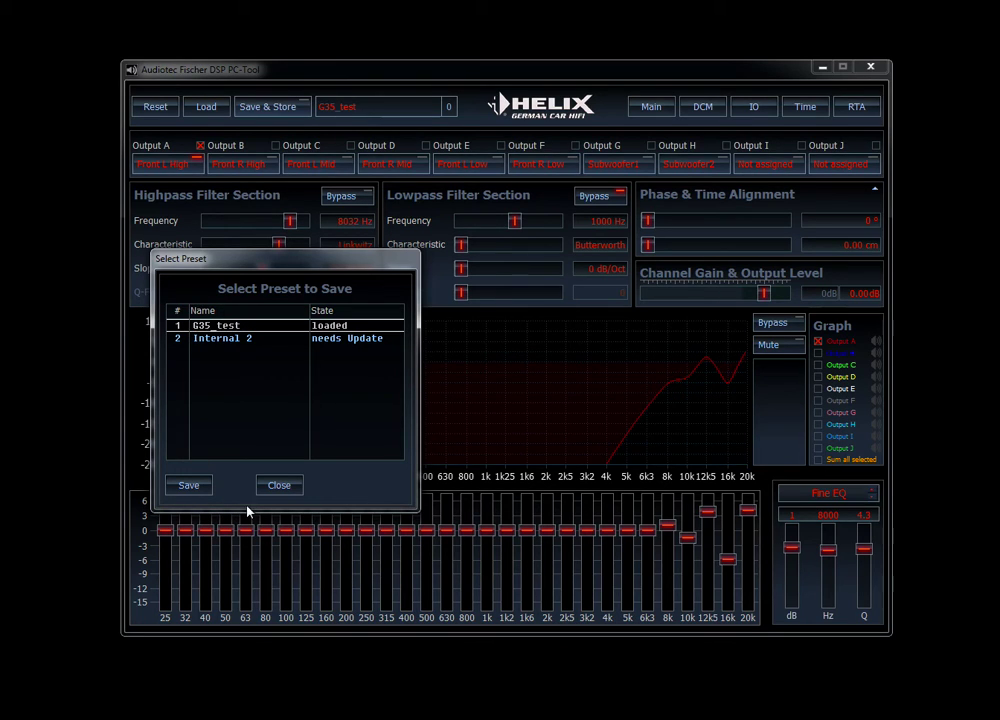
pyautogui.click(200, 491)
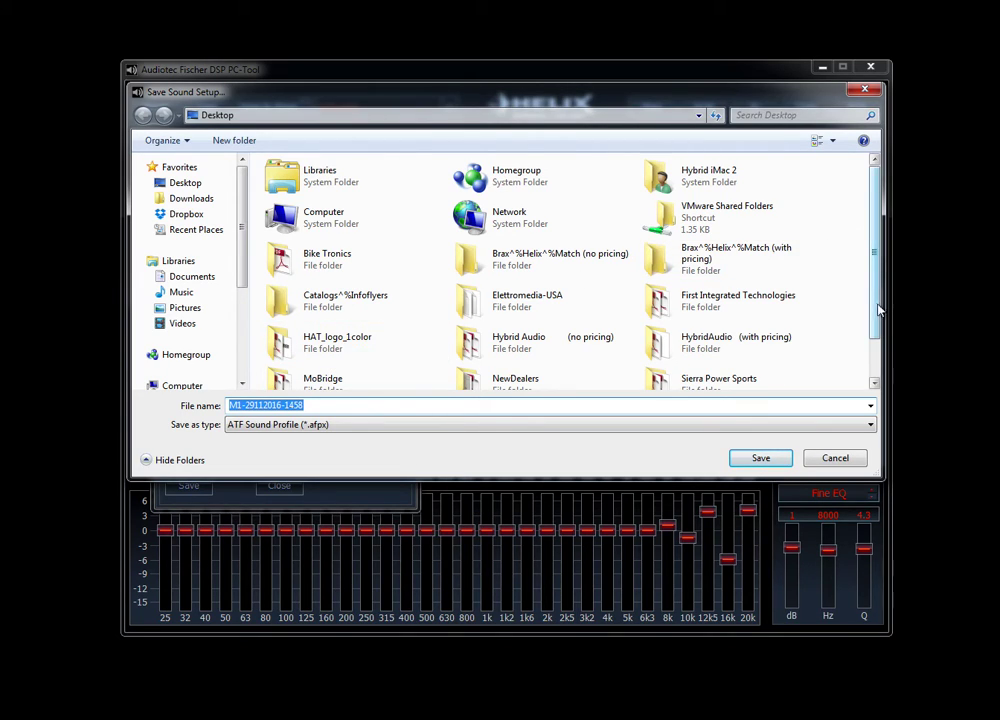
pyautogui.click(876, 352)
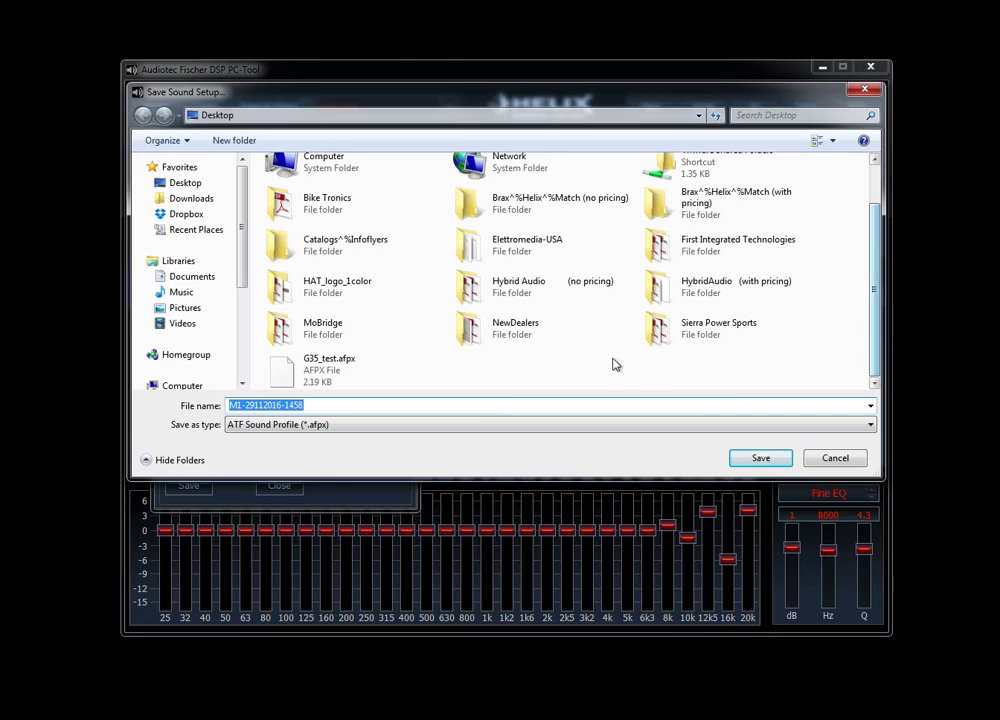
pyautogui.doubleClick(325, 378)
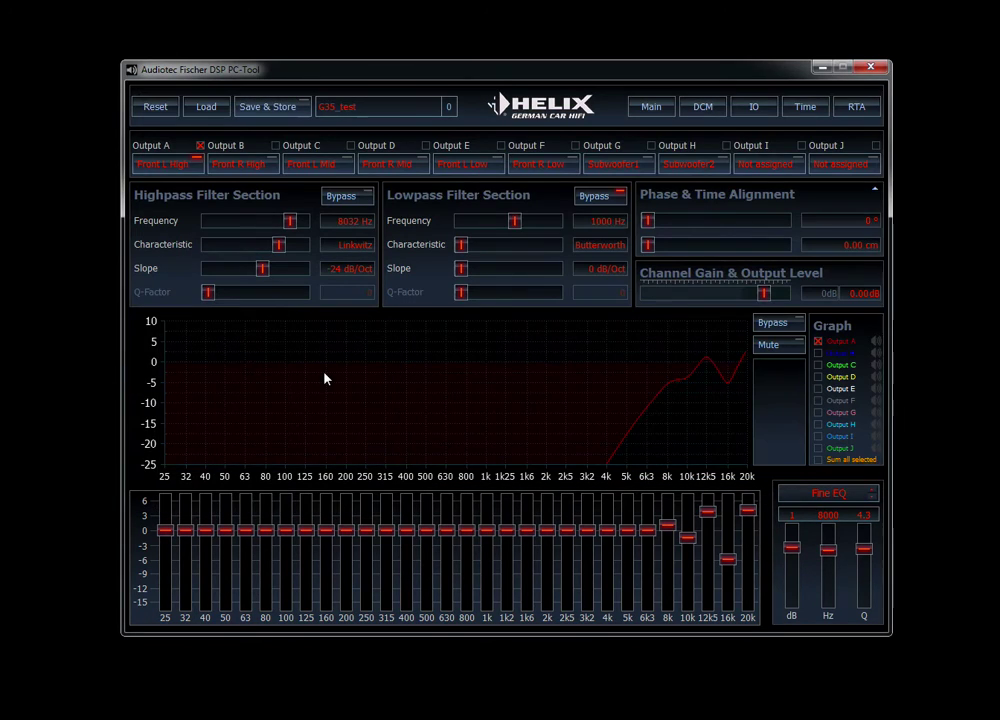
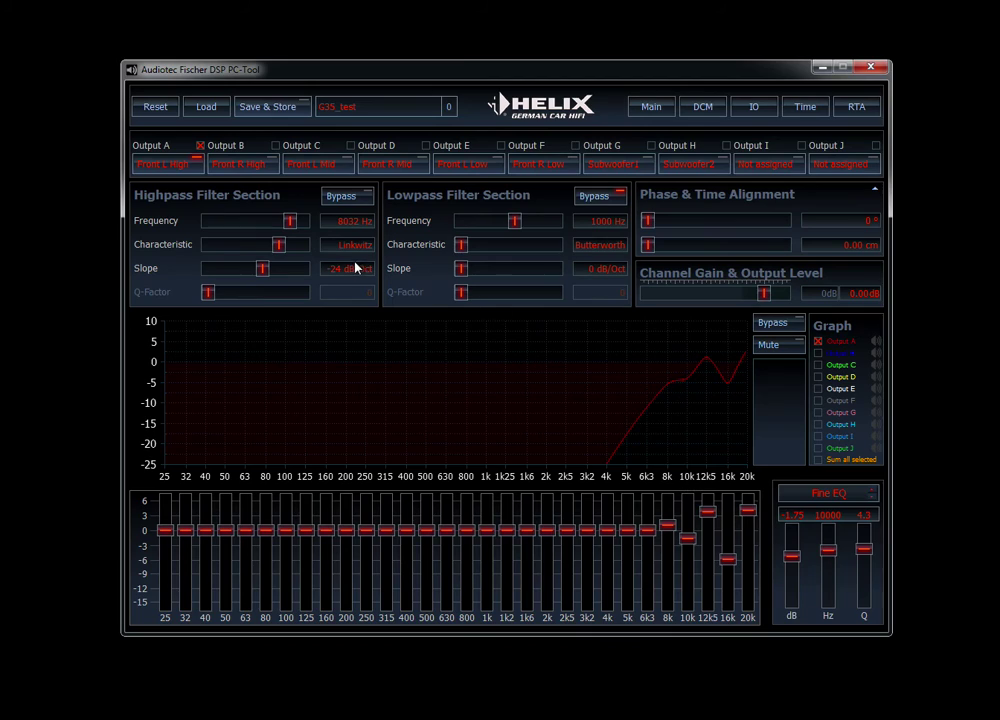
# On Front L Mid, boost the 630, 1k and 2k–5k EQ bands, cut 1k2, and set 500 Hz to 3.25 dB and 1k6 to -3.25 dB
pyautogui.click(312, 165)
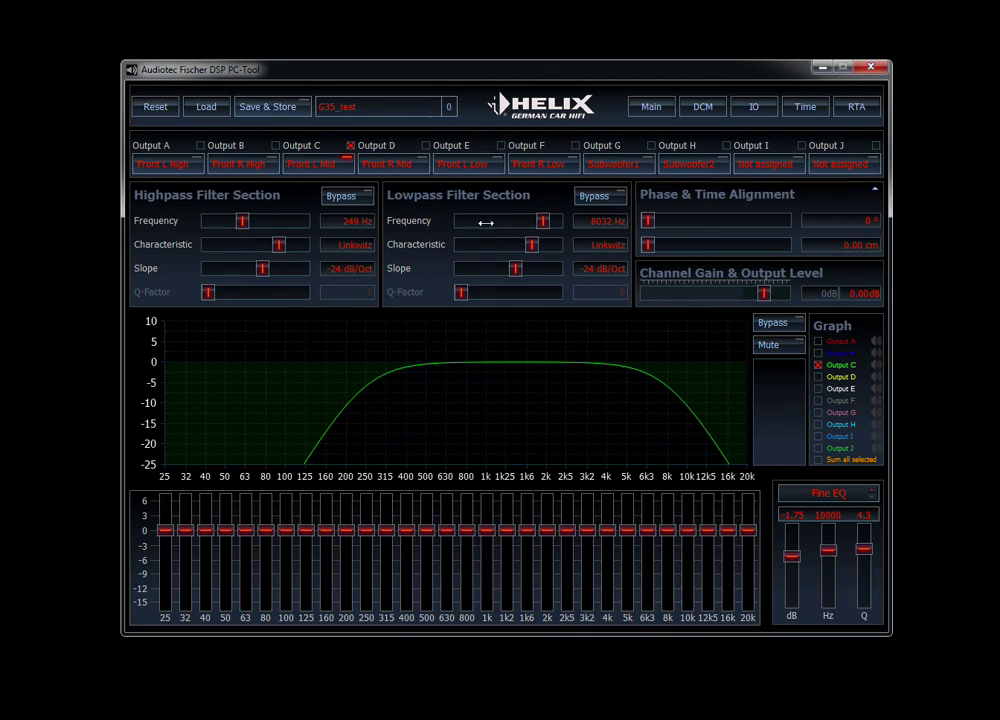
pyautogui.moveTo(545, 528)
pyautogui.mouseDown()
pyautogui.moveTo(531, 516)
pyautogui.moveTo(526, 566)
pyautogui.mouseUp()
pyautogui.moveTo(486, 530)
pyautogui.mouseDown()
pyautogui.moveTo(486, 520)
pyautogui.moveTo(507, 549)
pyautogui.mouseUp()
pyautogui.moveTo(443, 531)
pyautogui.mouseDown()
pyautogui.moveTo(444, 506)
pyautogui.moveTo(426, 514)
pyautogui.mouseUp()
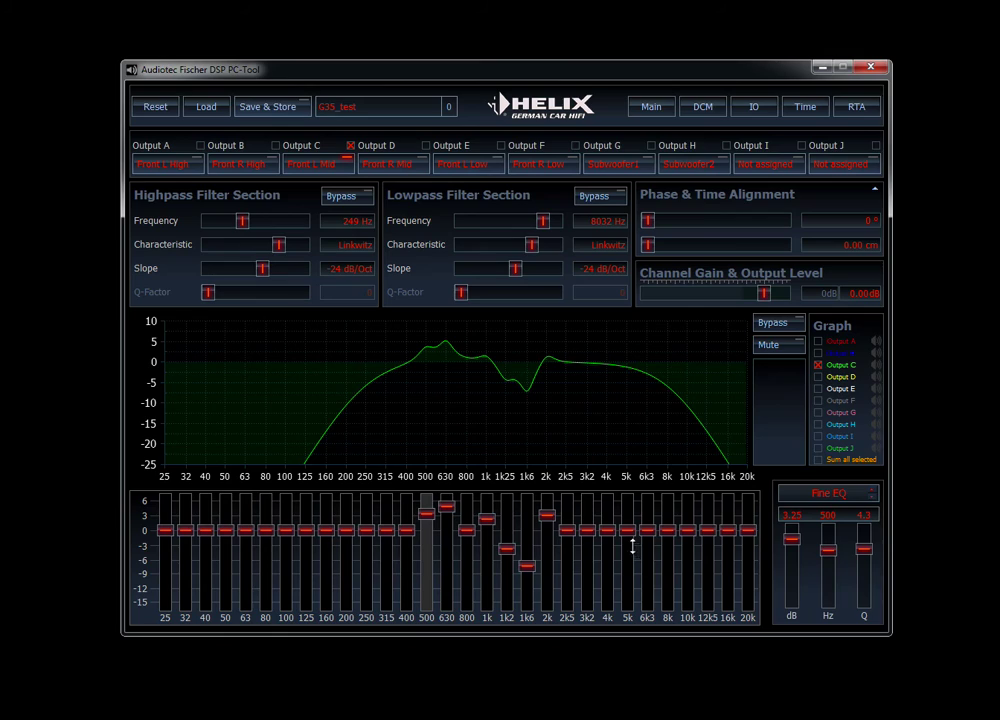
pyautogui.moveTo(627, 530)
pyautogui.mouseDown()
pyautogui.moveTo(627, 509)
pyautogui.moveTo(607, 509)
pyautogui.moveTo(586, 527)
pyautogui.moveTo(587, 510)
pyautogui.moveTo(567, 512)
pyautogui.mouseUp()
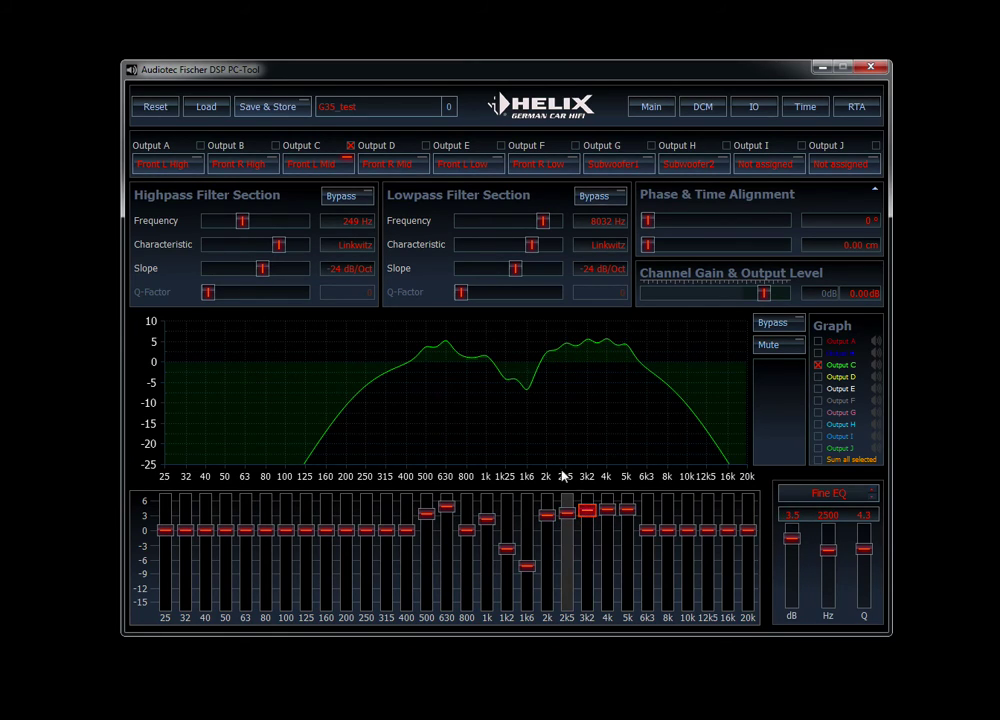
pyautogui.moveTo(527, 566); pyautogui.dragTo(518, 545)
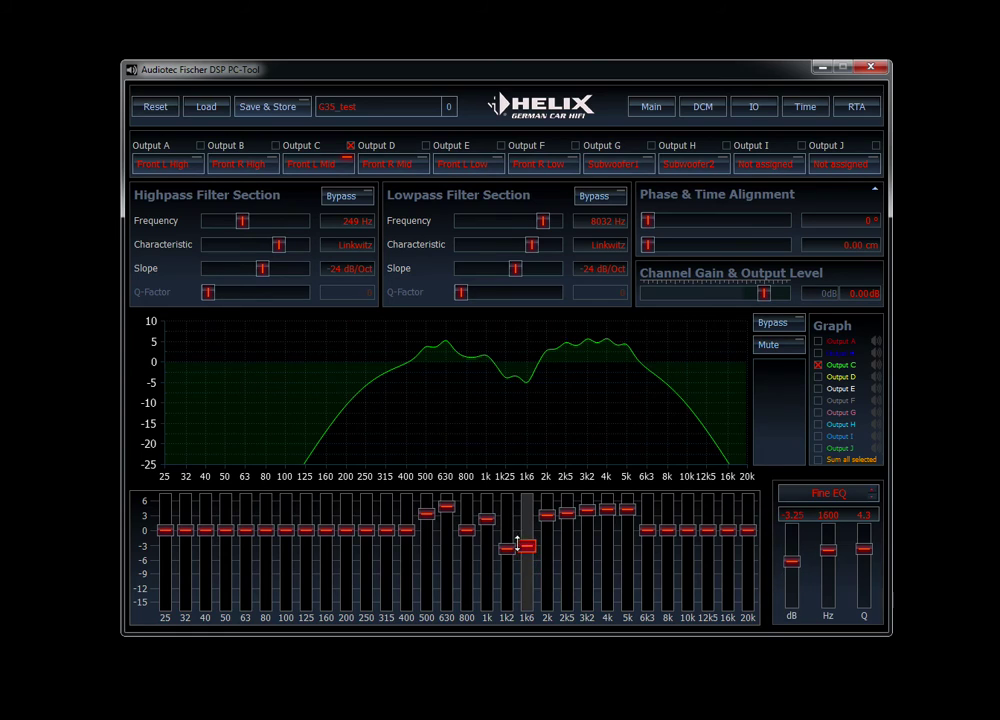
# Save the equalized setup to the second internal preset as G35_test_2.afpx on the Desktop, and check the preset list
pyautogui.click(265, 108)
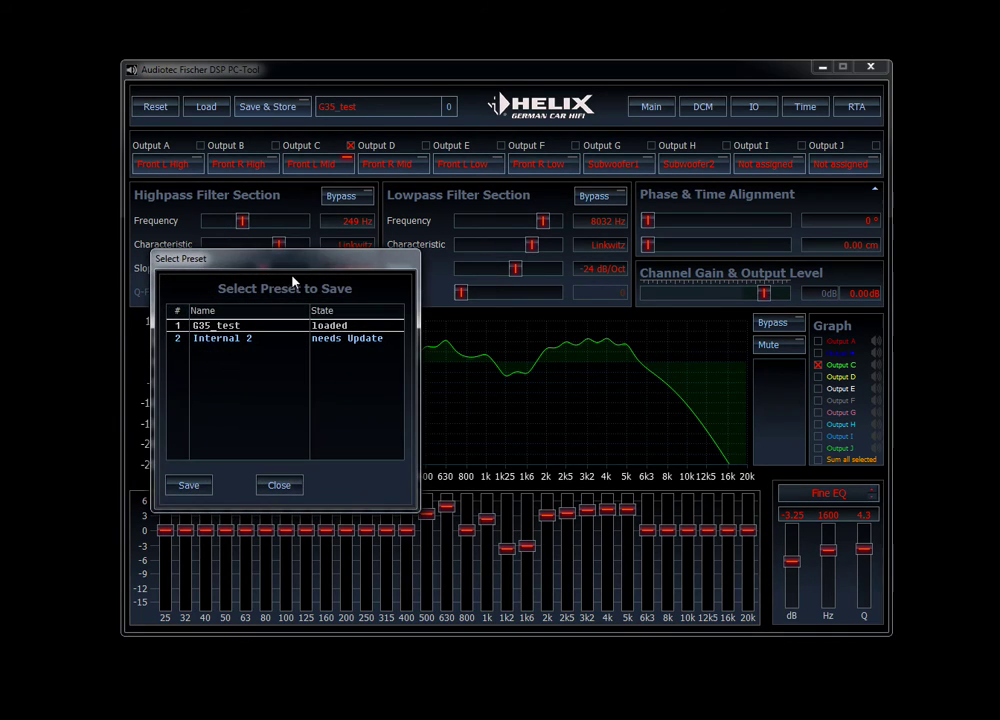
pyautogui.click(199, 346)
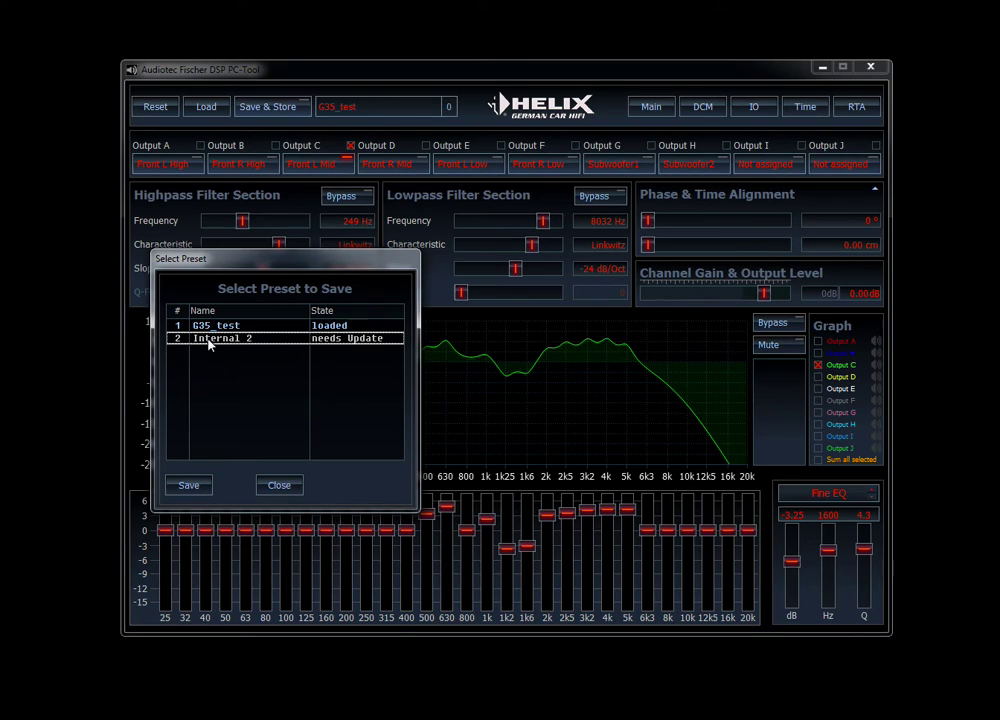
pyautogui.click(205, 489)
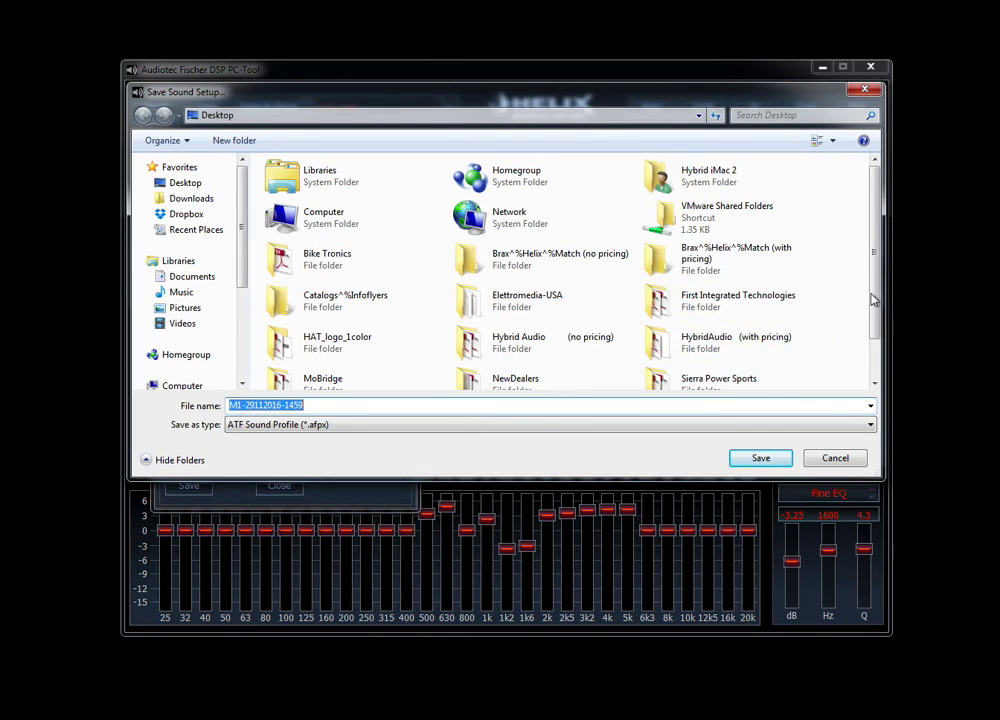
pyautogui.scroll(-2, 833, 340)
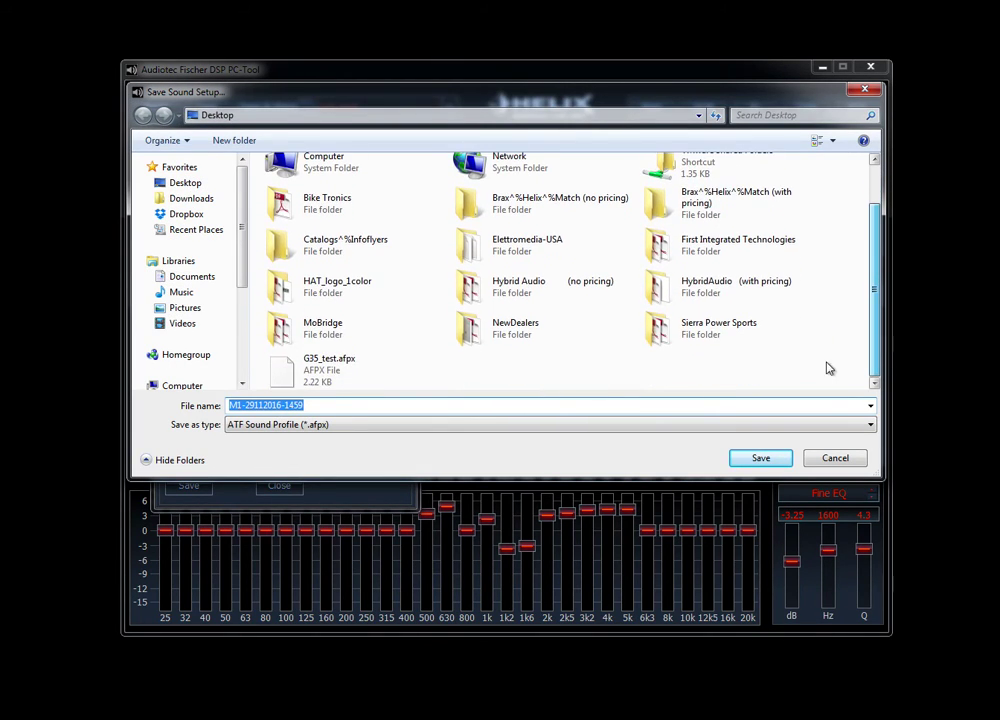
pyautogui.click(330, 366)
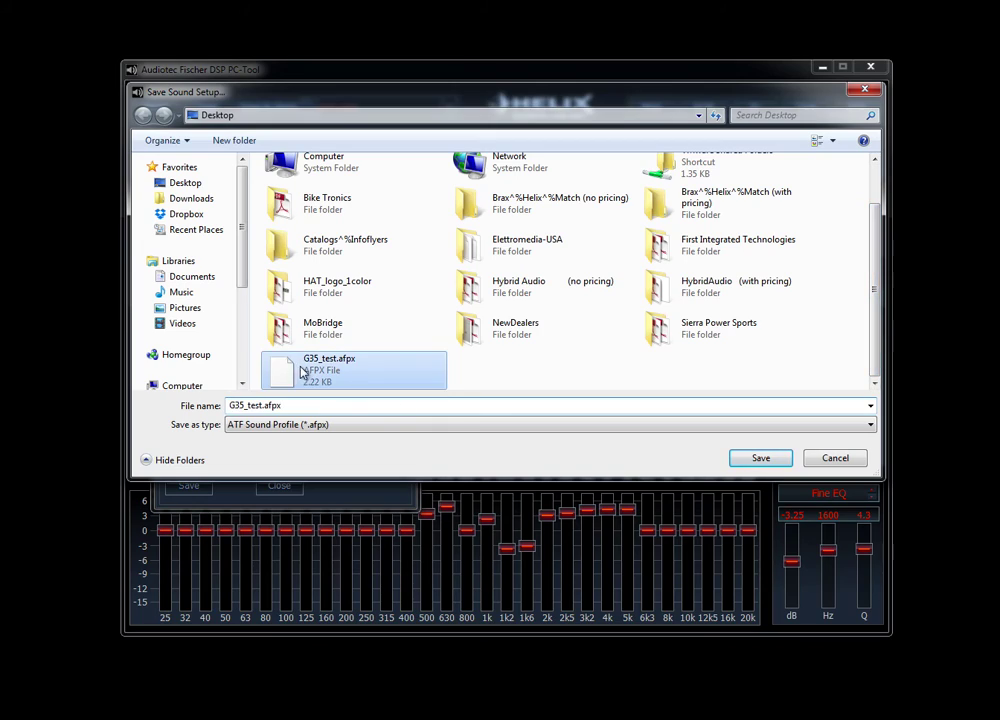
pyautogui.doubleClick(264, 404)
pyautogui.click(262, 405)
pyautogui.press('Delete')
pyautogui.write('_')
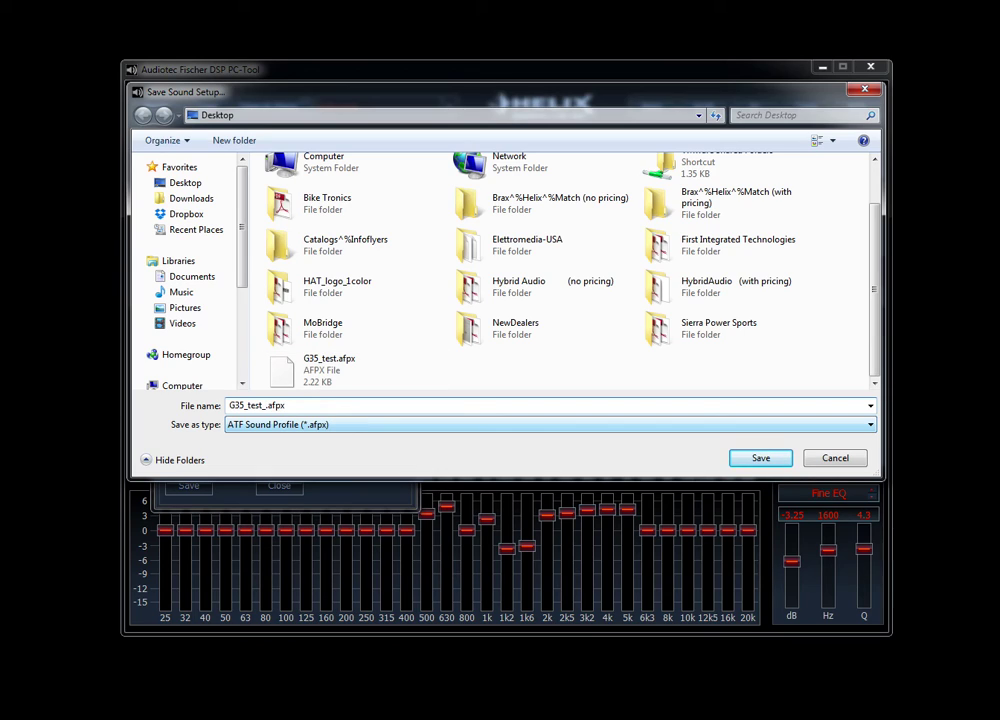
pyautogui.write('2')
pyautogui.click(760, 458)
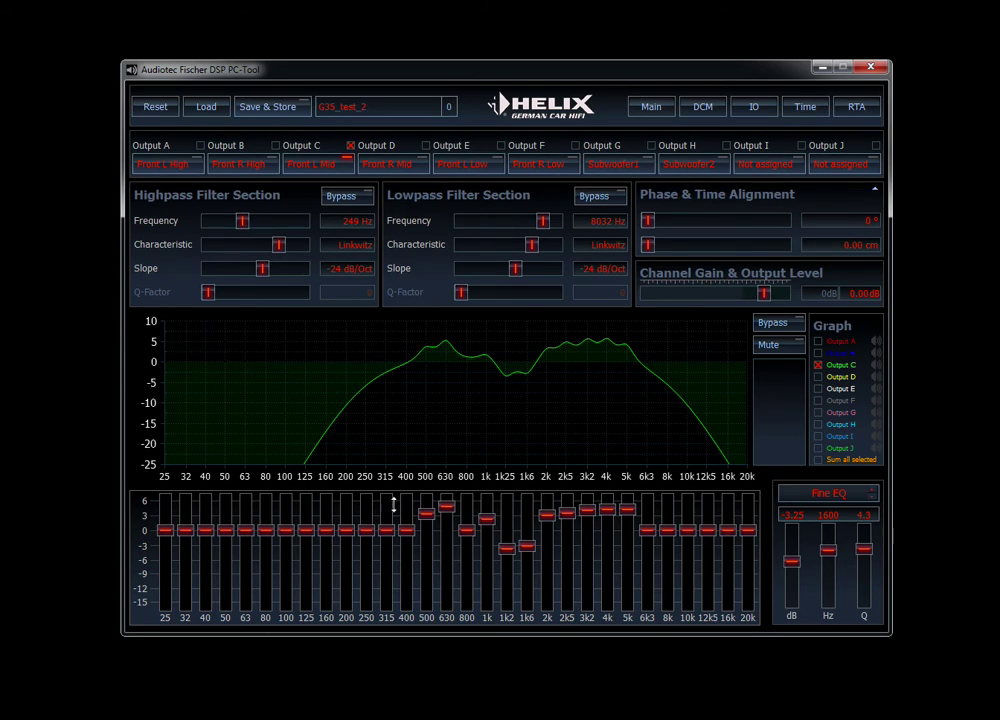
pyautogui.click(391, 113)
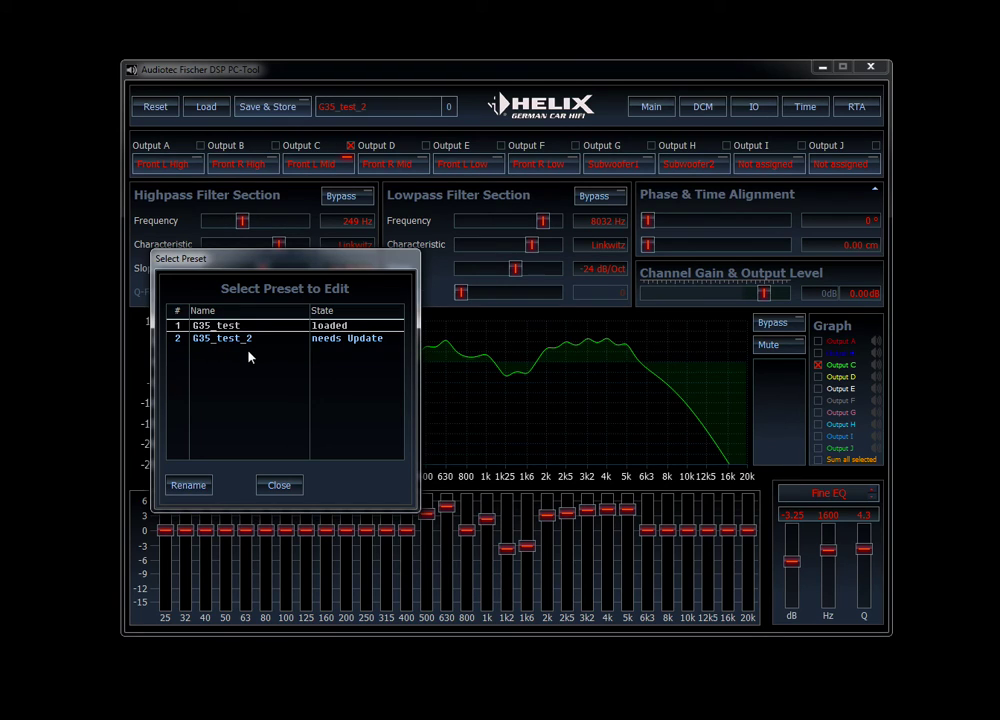
pyautogui.click(270, 487)
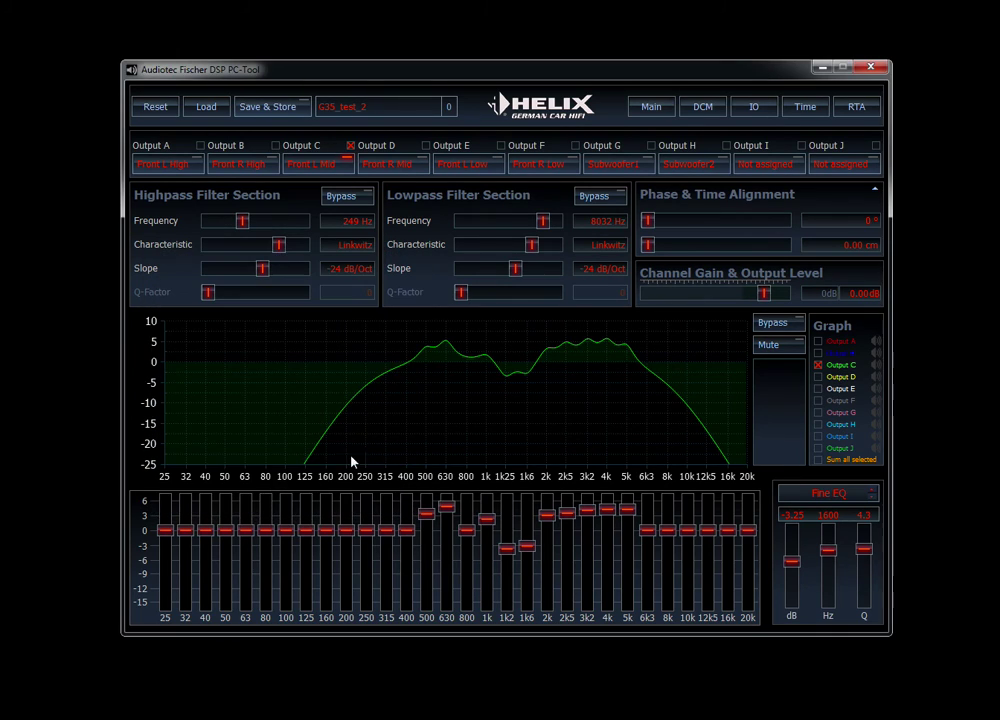